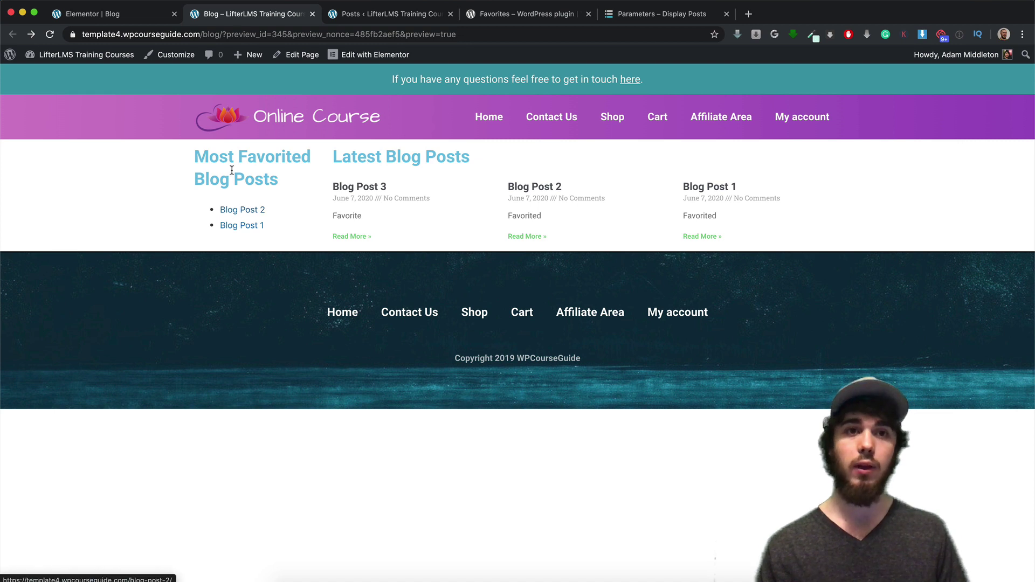
Step: Review the finished blog page, view Blog Post 2 from its most favorited list, and check the favorites column in the posts list
left_click(258, 214)
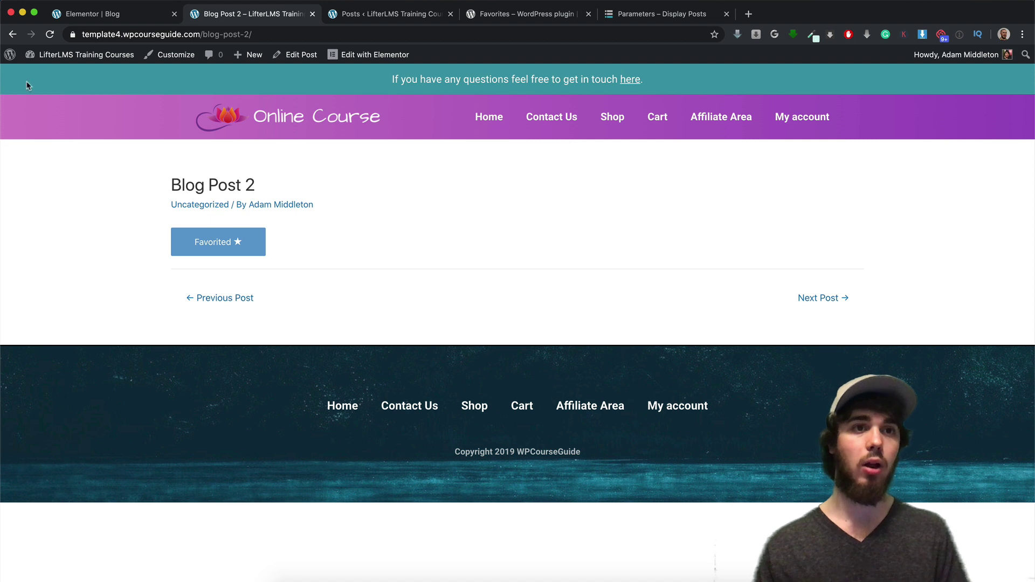
left_click(12, 34)
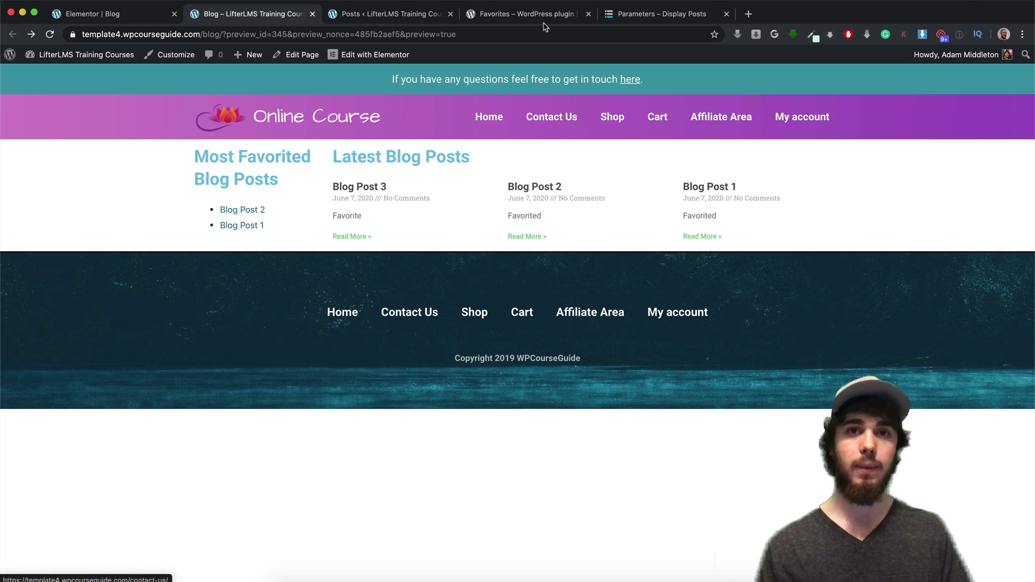
left_click(371, 12)
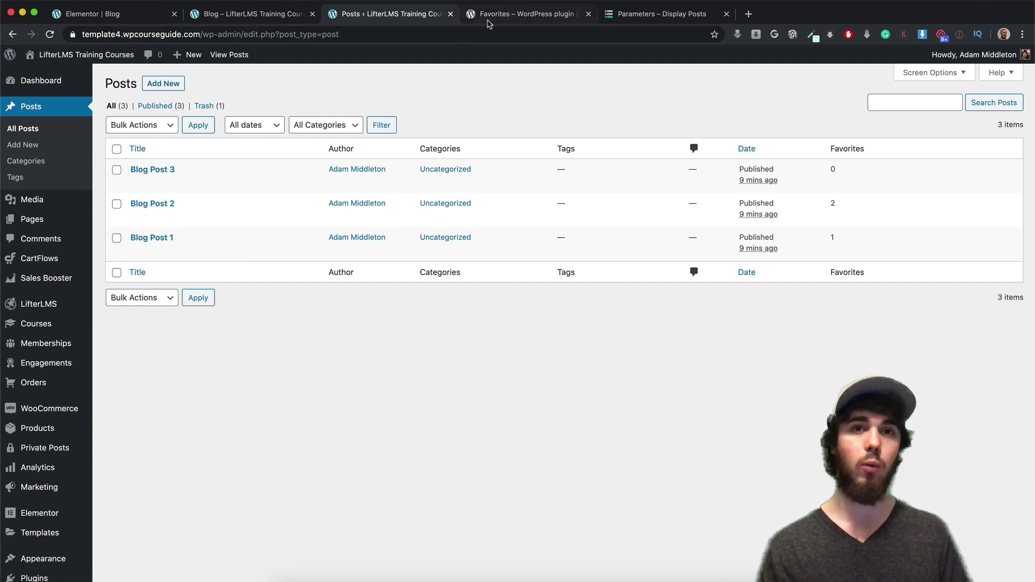
left_click(229, 17)
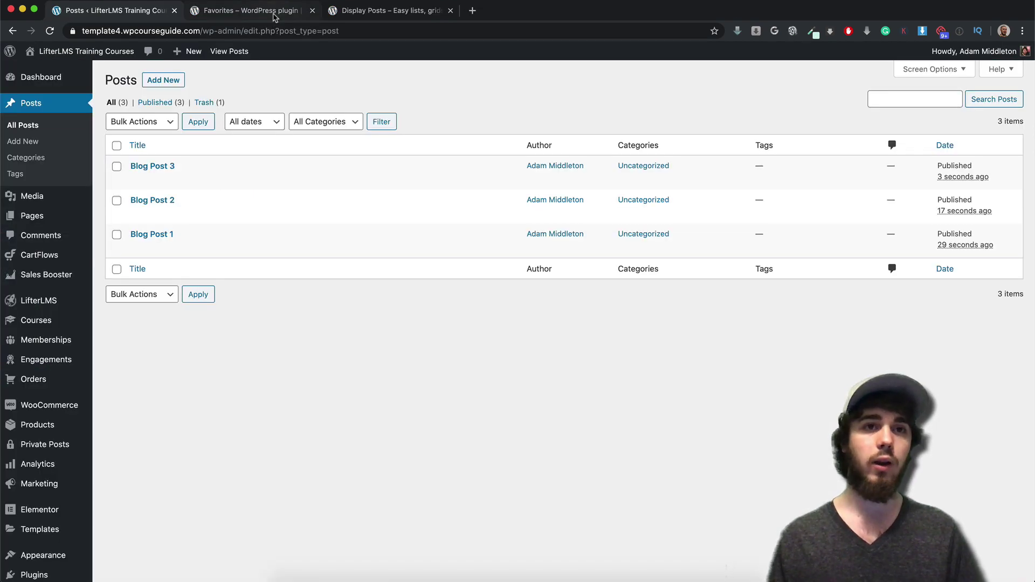
Step: Look over the Favorites and Display Posts plugin pages on WordPress.org, and return to the site's posts list
left_click(253, 10)
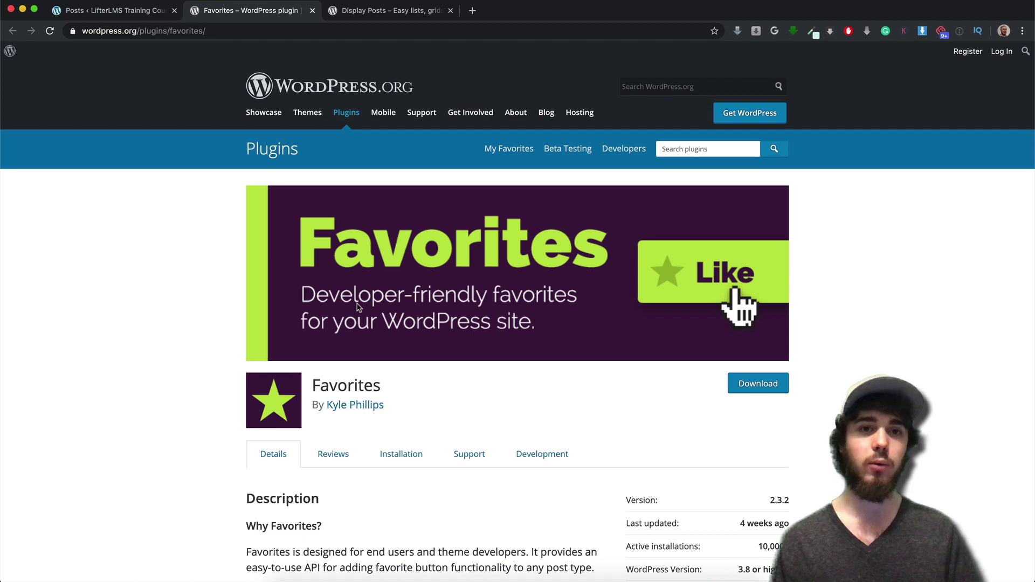
scroll(358, 307, "down", 3)
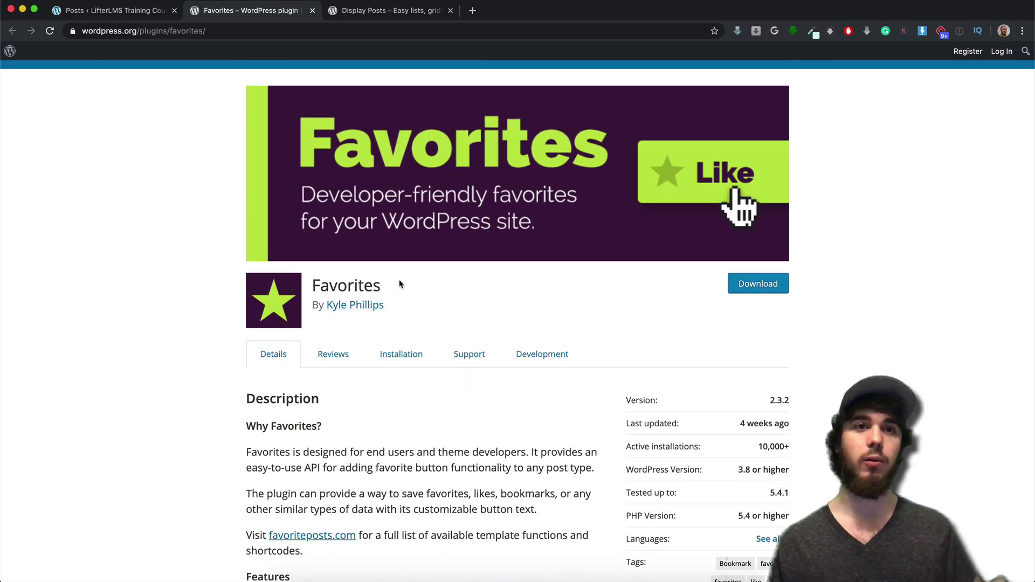
left_click(363, 19)
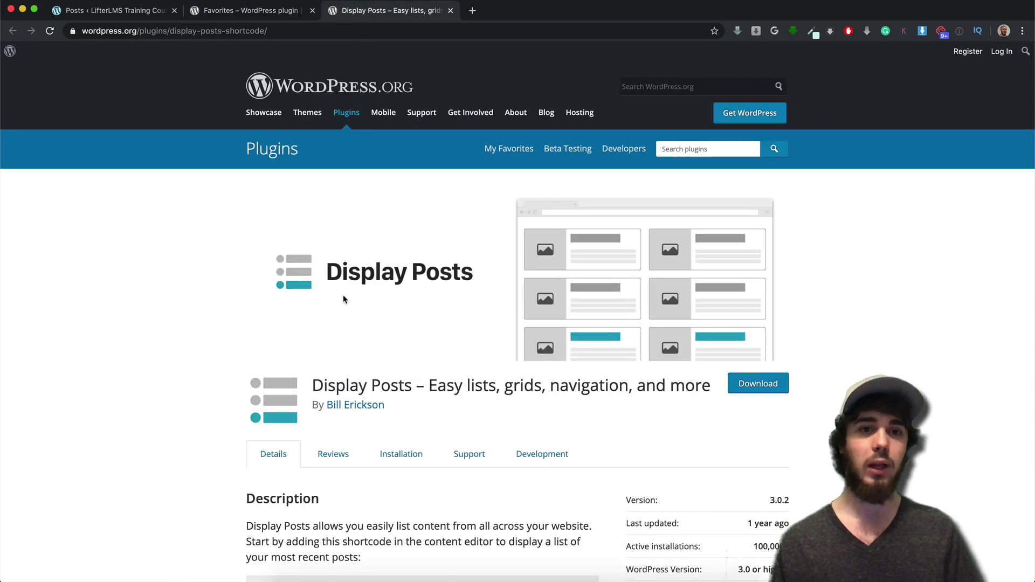
scroll(418, 375, "down", 2)
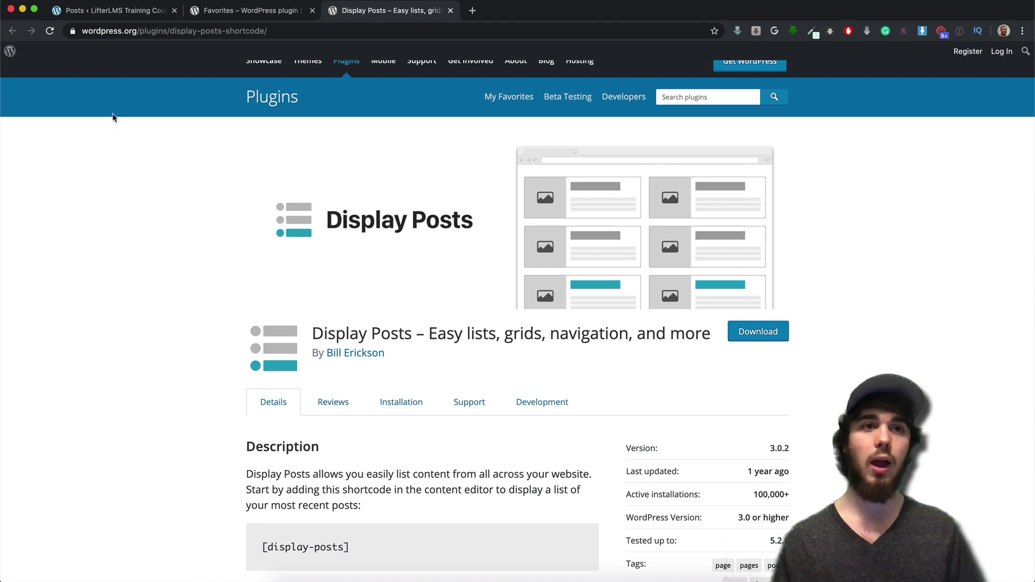
left_click(105, 12)
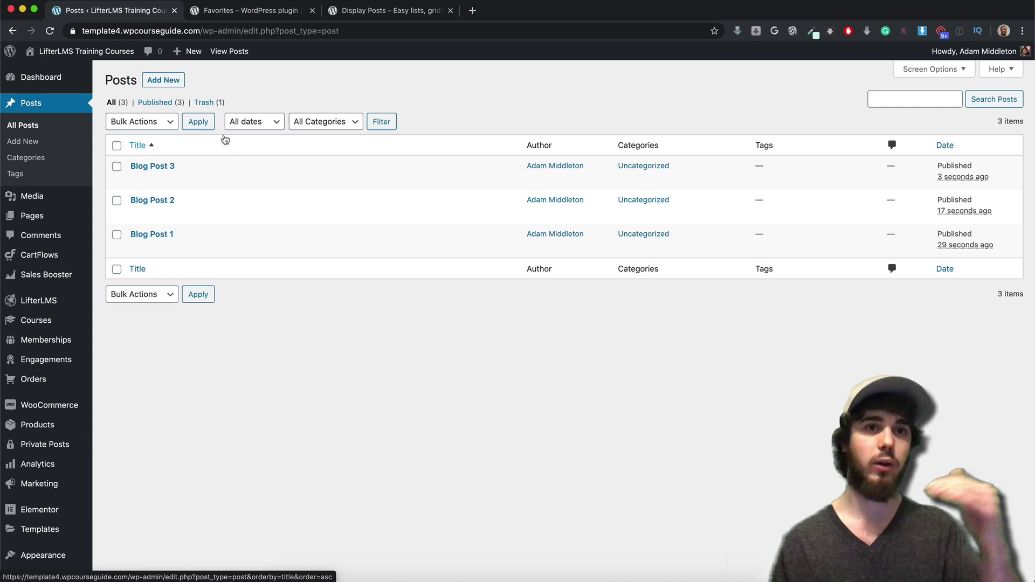
Step: Download the Favorites plugin from its WordPress.org page and return to the site's admin area
left_click(227, 16)
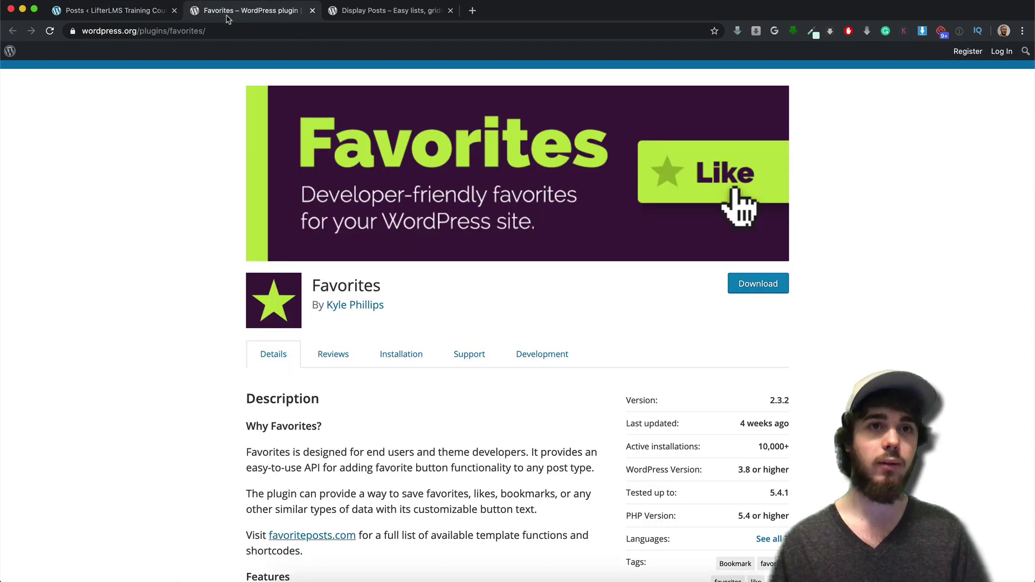
left_click(782, 291)
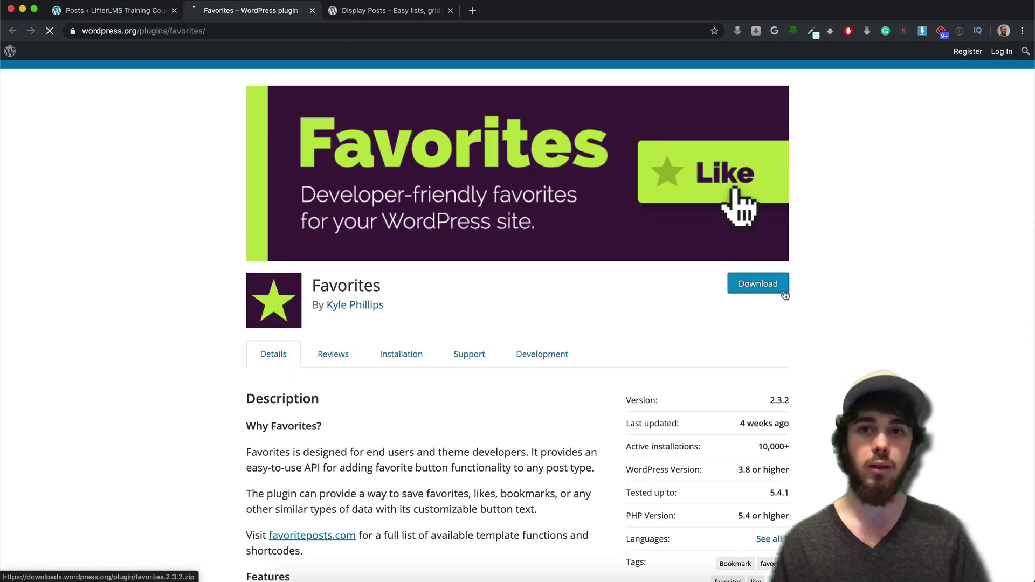
left_click(115, 7)
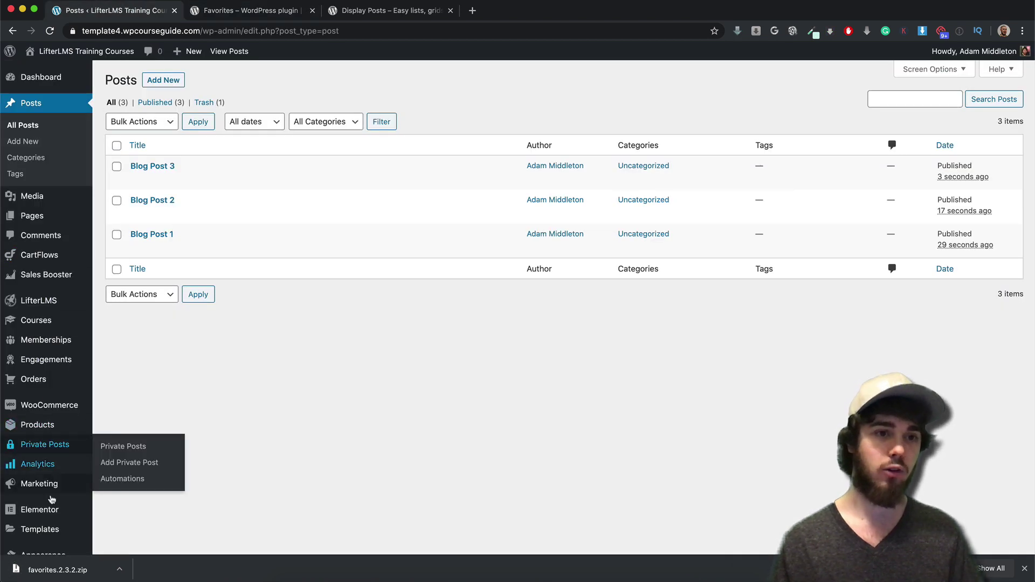
Step: Upload favorites.2.3.2.zip as a new plugin on the site, install it and activate it
scroll(52, 499, "down", 4)
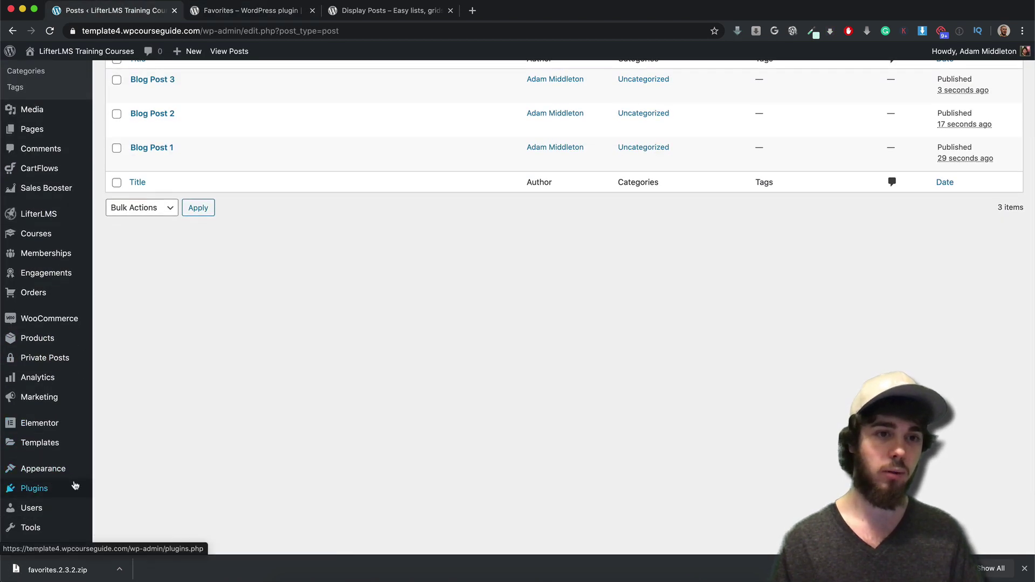
mouse_move(54, 489)
left_click(122, 504)
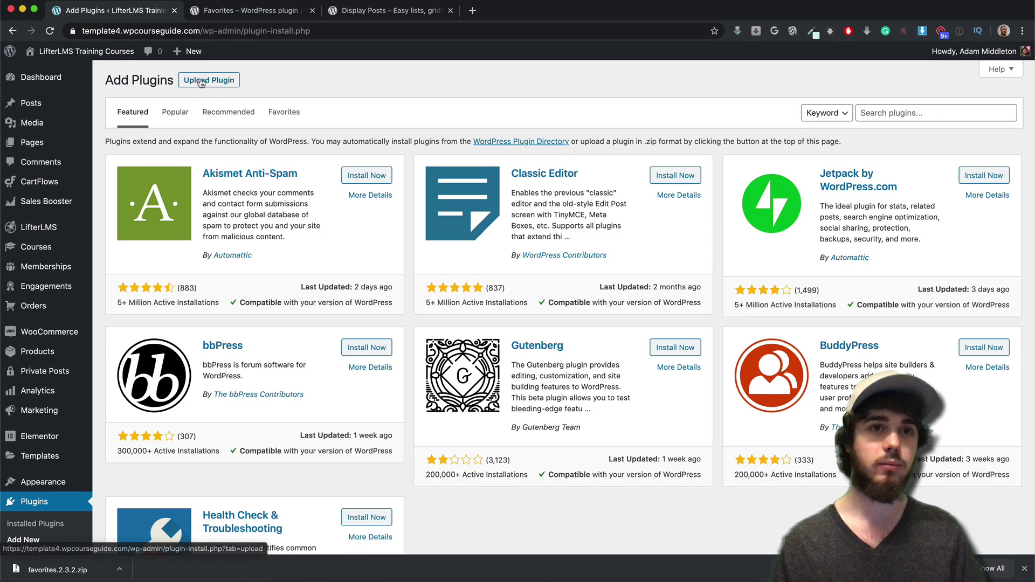
left_click(201, 82)
left_click_drag(57, 570, 475, 188)
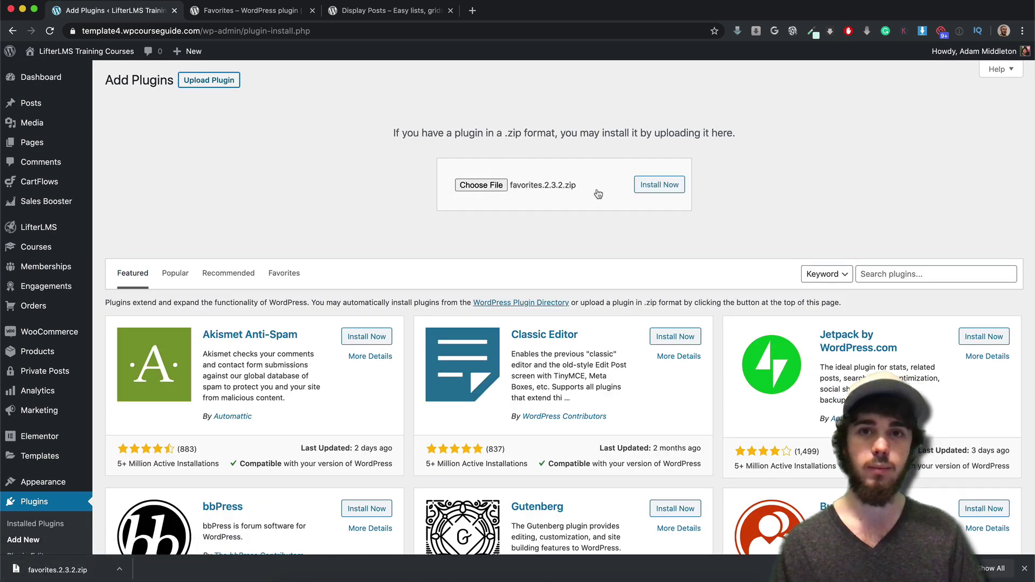
left_click(659, 185)
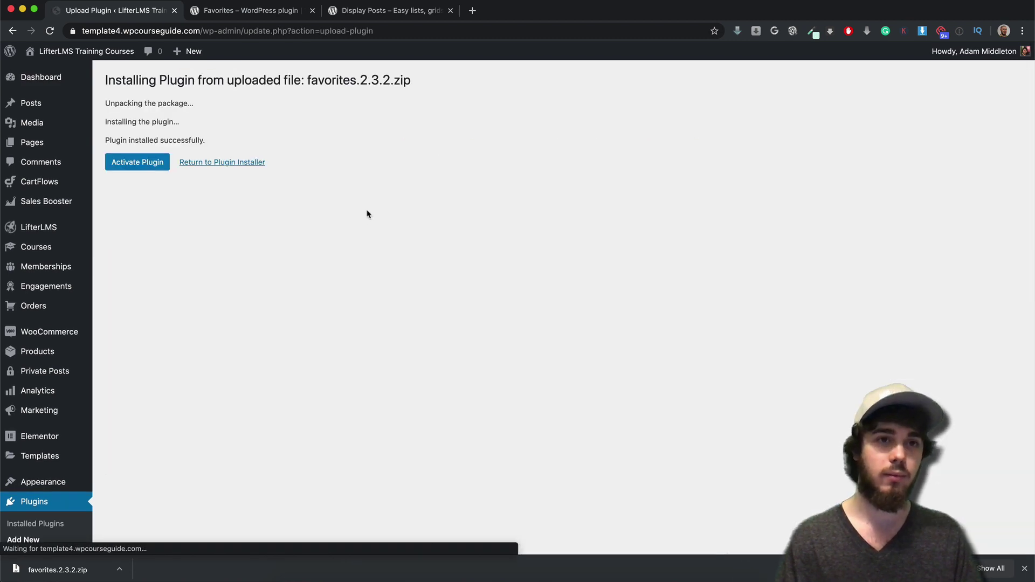
left_click(160, 165)
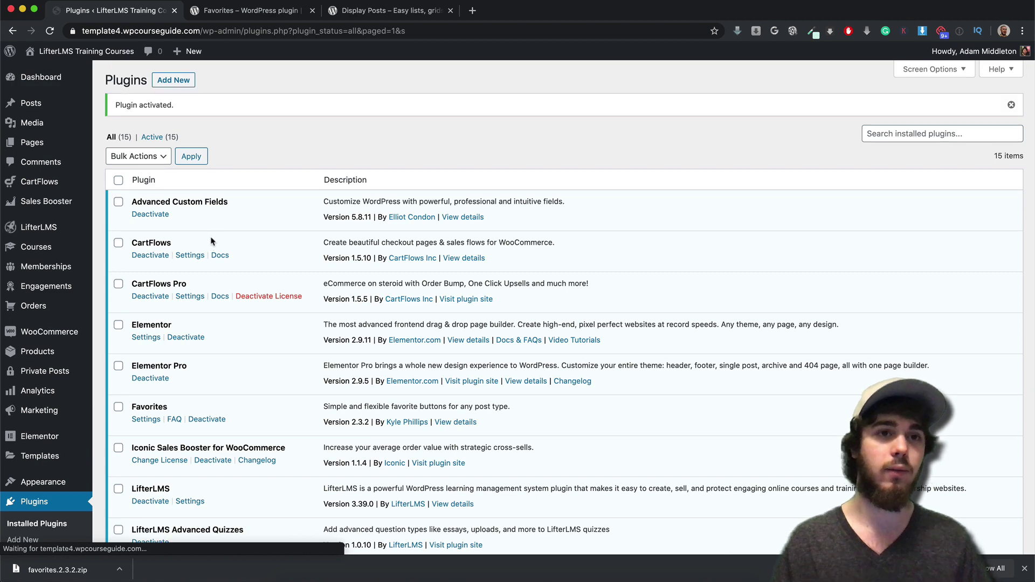
Step: In the Favorites plugin's display settings for posts, enable the admin column that shows the favorite count
left_click(146, 419)
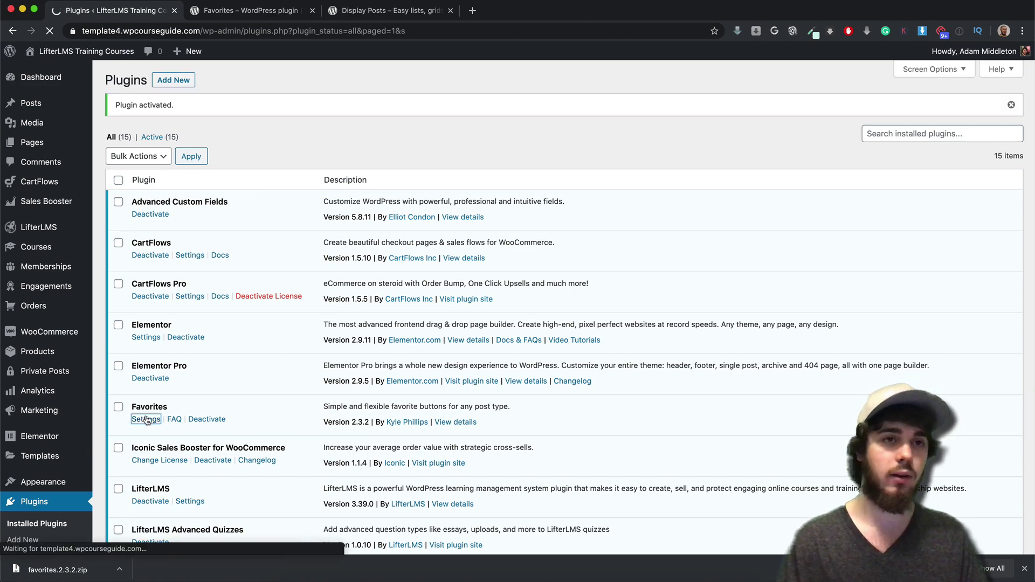
scroll(42, 347, "down", 5)
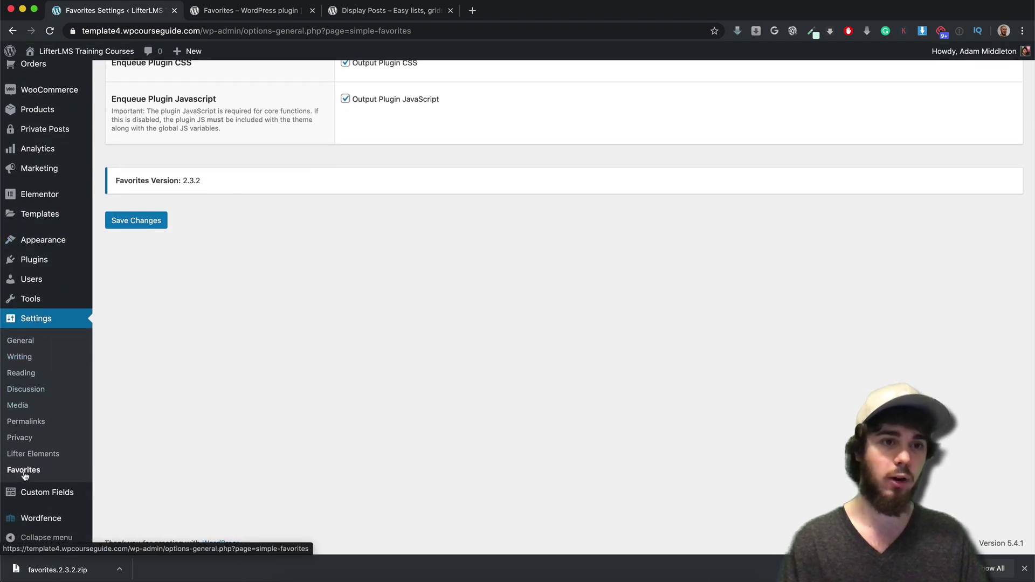
scroll(207, 249, "up", 2)
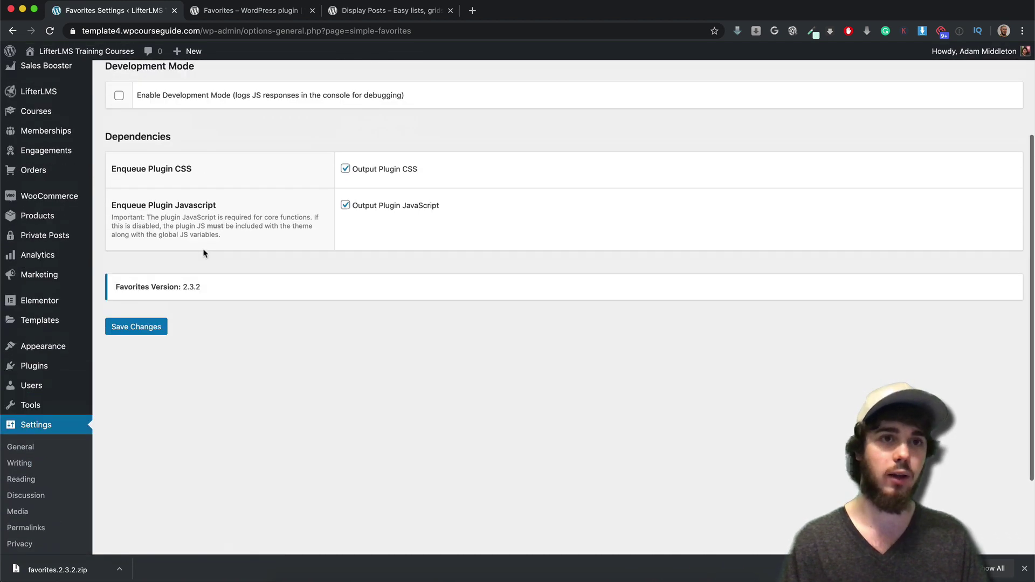
scroll(201, 247, "up", 3)
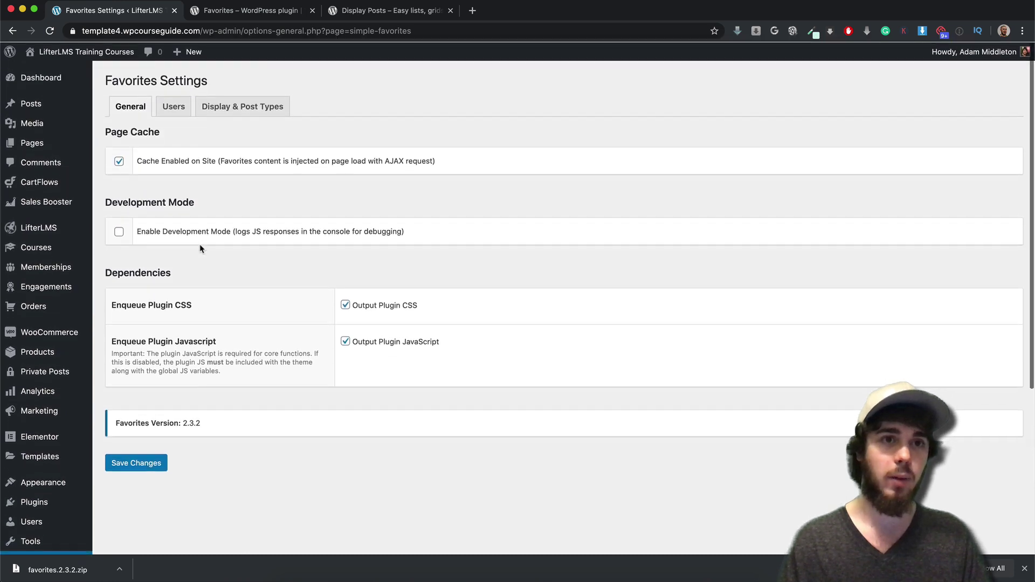
left_click(236, 114)
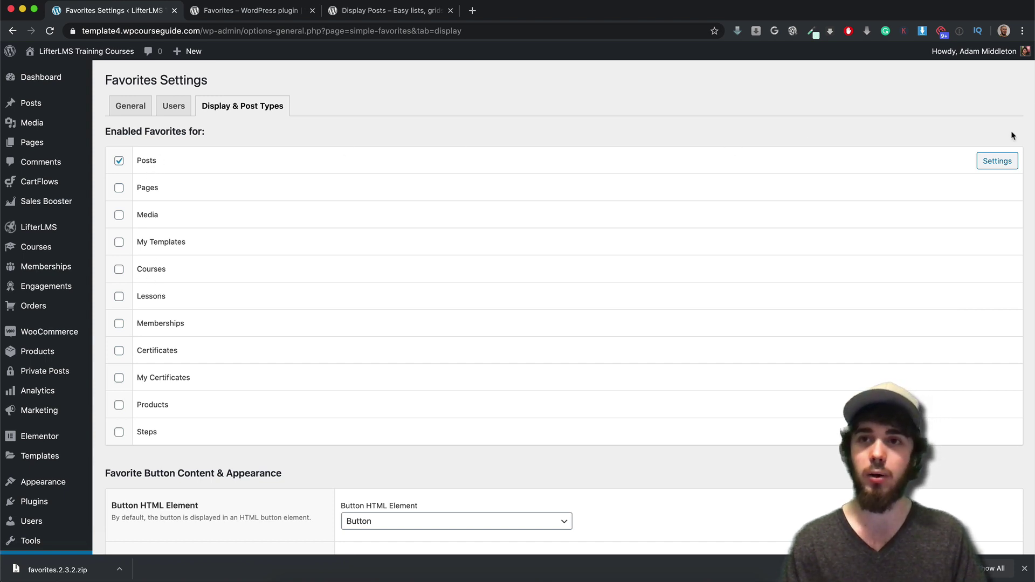
left_click(1006, 165)
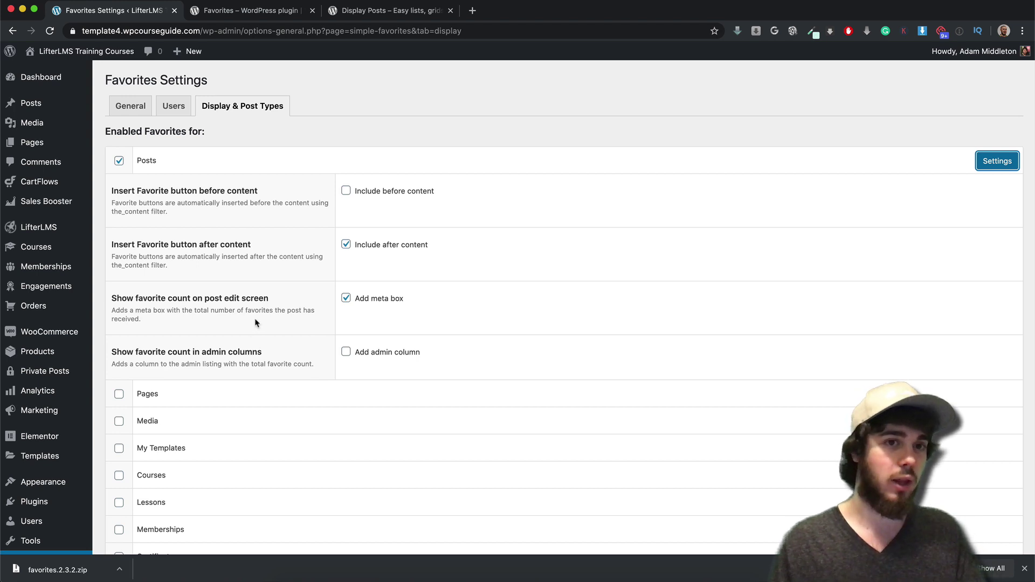
left_click(346, 352)
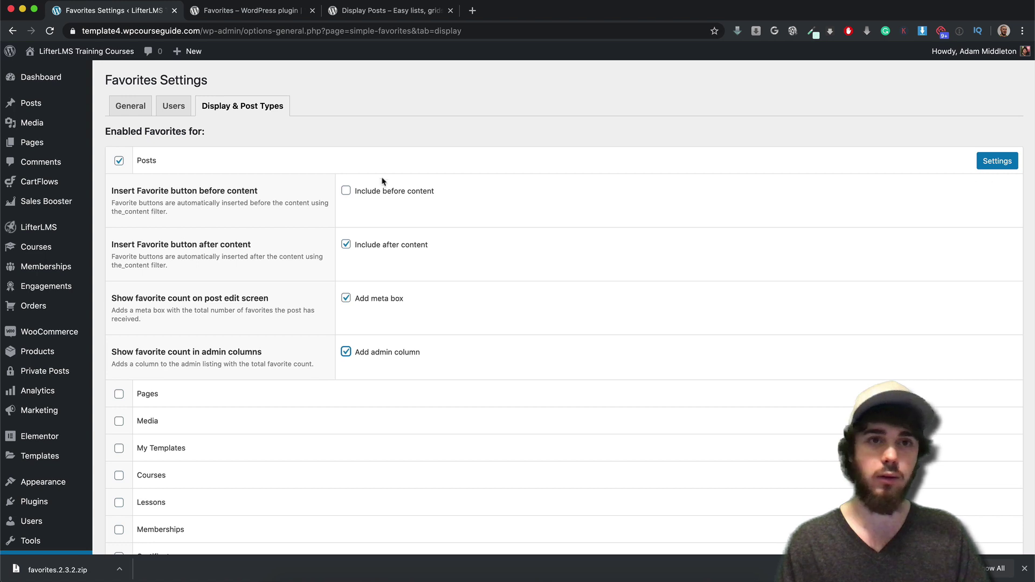
Step: Open the posts list in a separate browser tab and view the live Blog Post 1 to check its favorite button
right_click(44, 104)
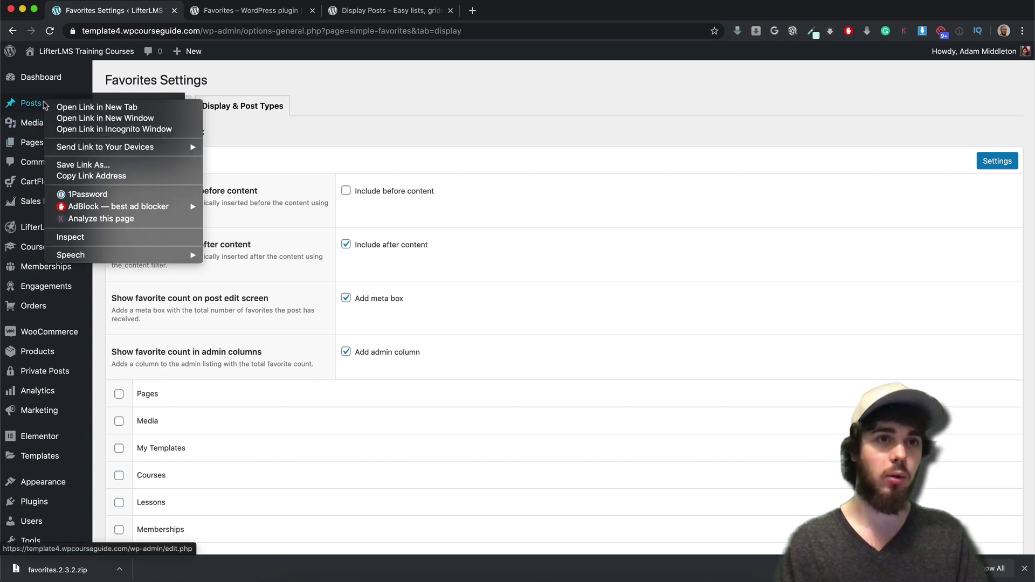
left_click(81, 108)
left_click(218, 11)
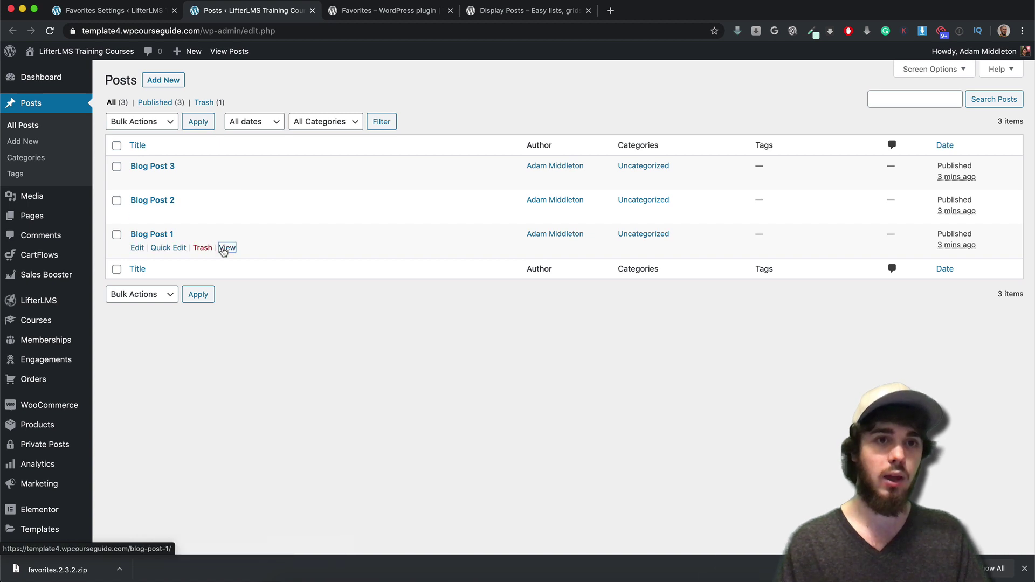
left_click(224, 249)
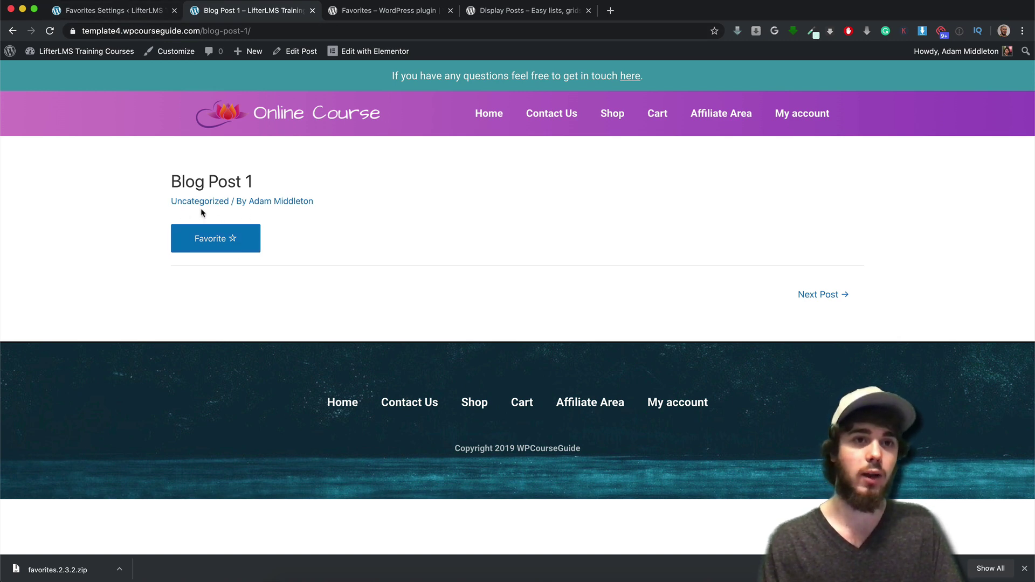
Step: Review the favorite display options for posts, and open Blog Post 1 in the editor to check its favorite count meta box
left_click(113, 11)
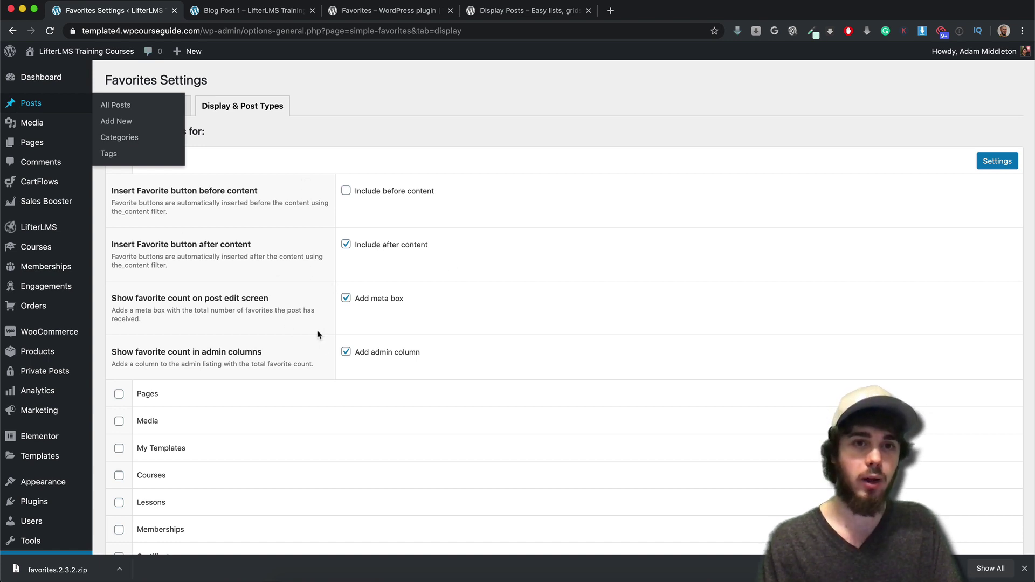
scroll(303, 322, "down", 2)
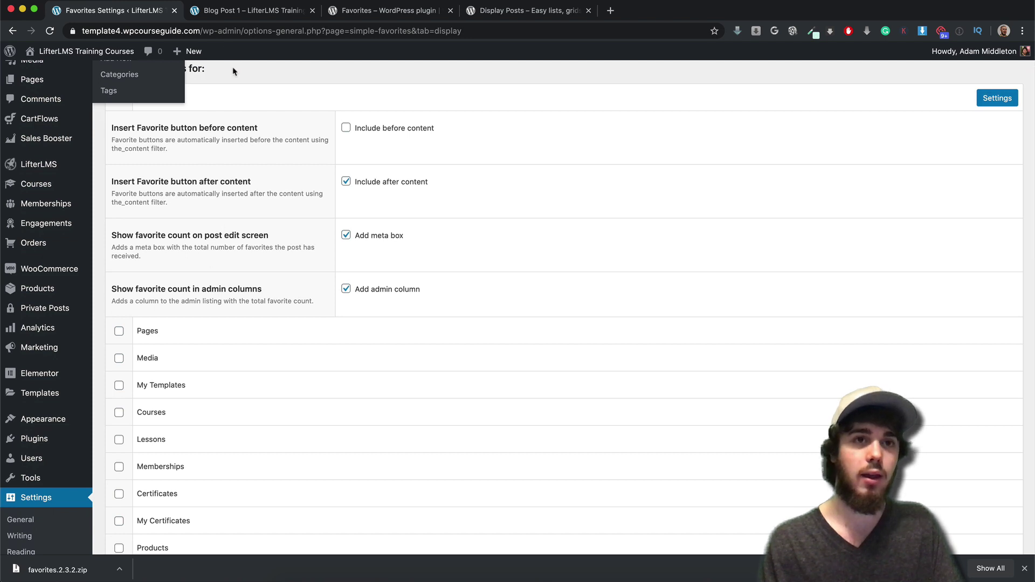
left_click(218, 12)
left_click(278, 52)
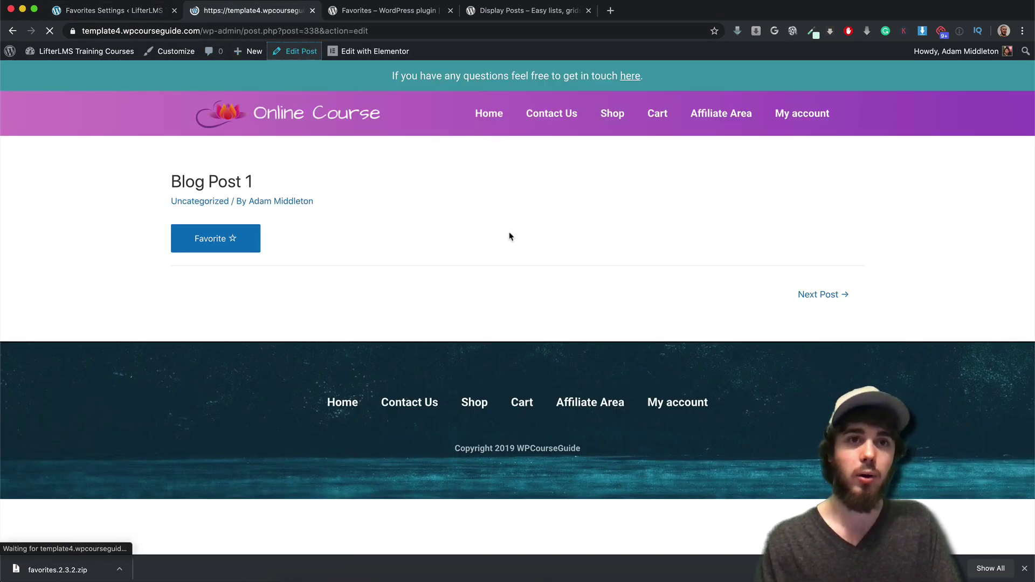
scroll(916, 284, "down", 5)
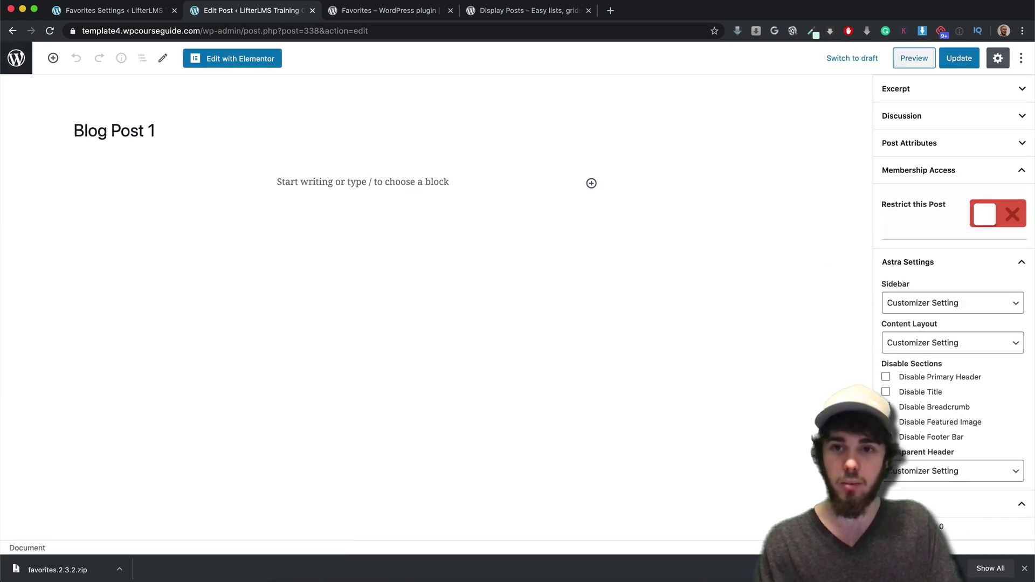
Step: Save the Favorites display settings and open the list of all posts to check the favorites column
left_click(123, 12)
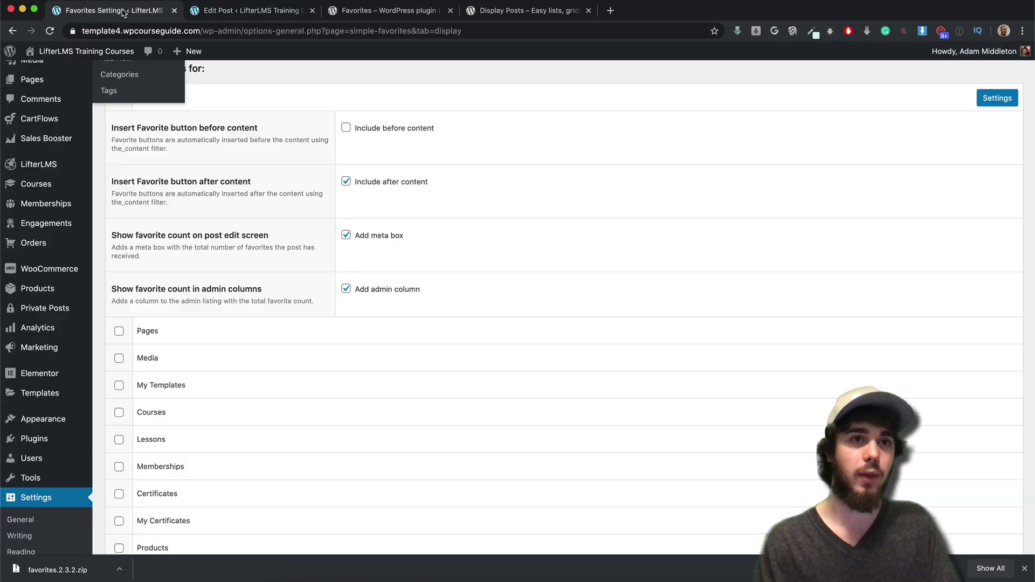
scroll(198, 272, "down", 15)
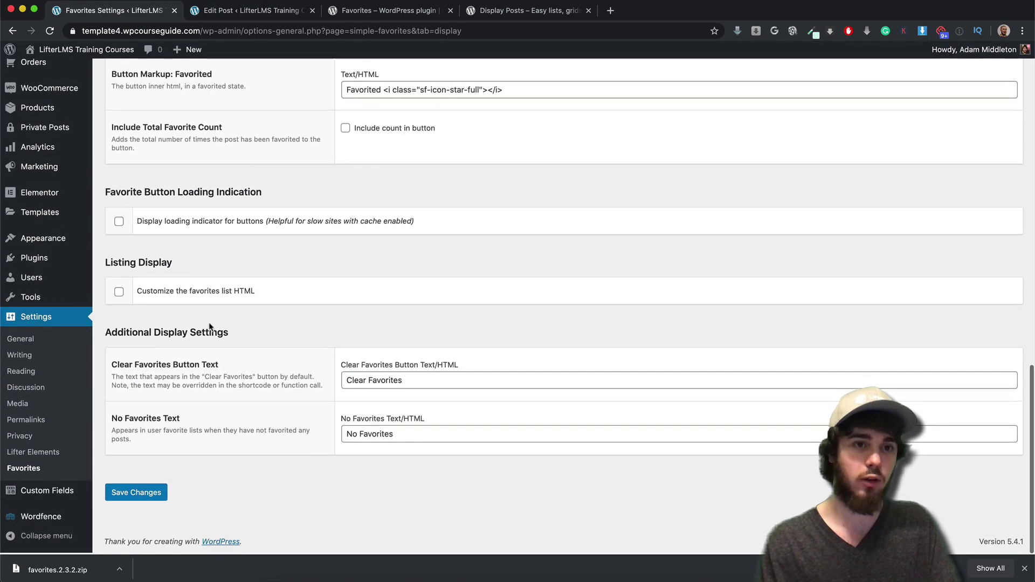
left_click(151, 492)
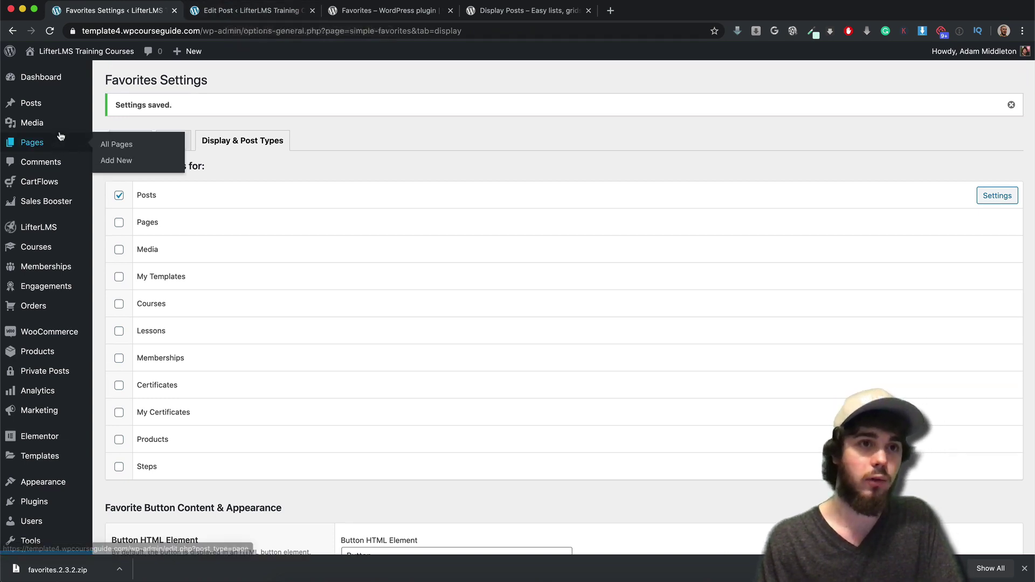
left_click(115, 104)
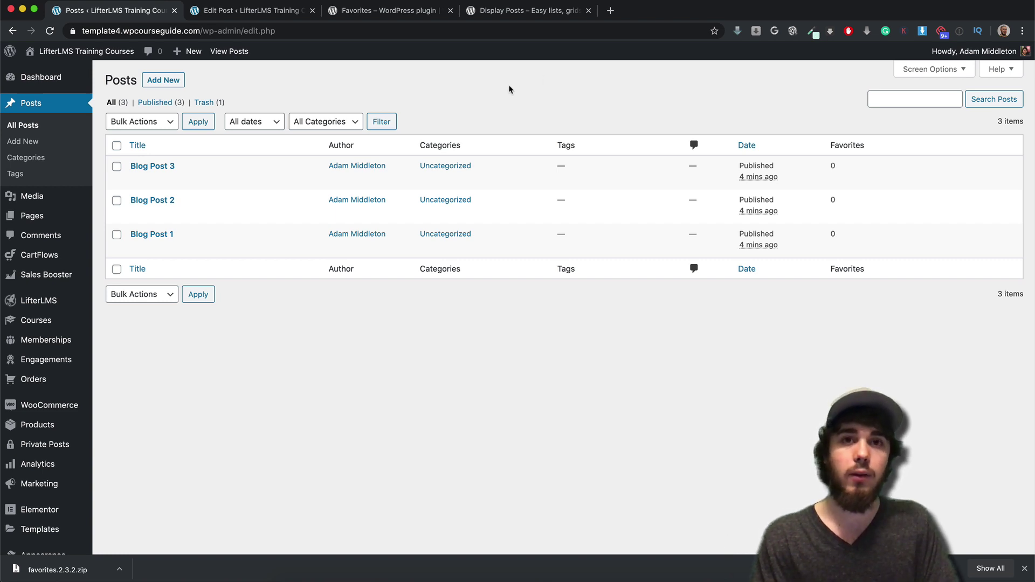
Step: Check the Display Posts plugin page, and in WordPress create a page titled Blog opened in Elementor
left_click(502, 13)
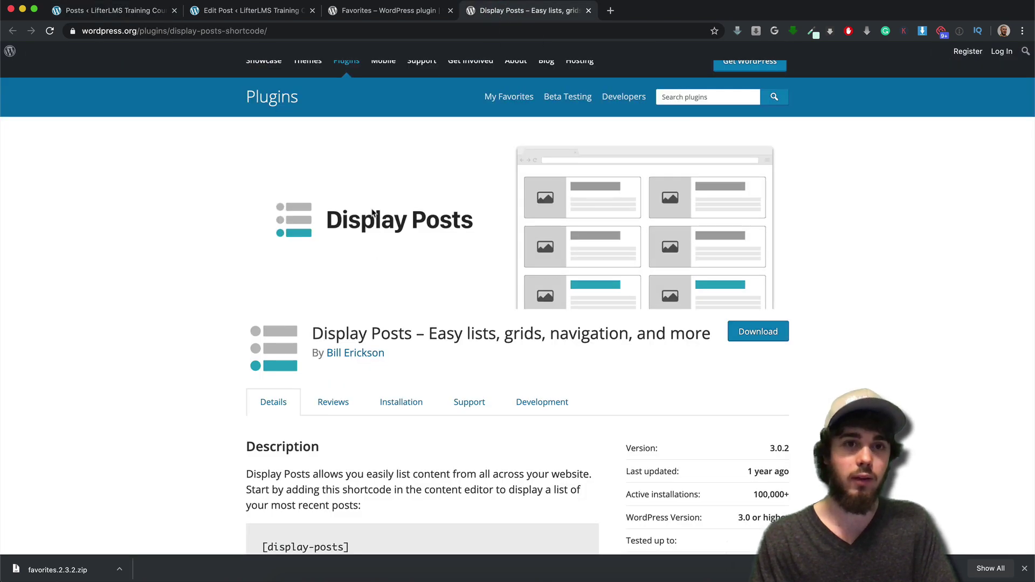
left_click(110, 13)
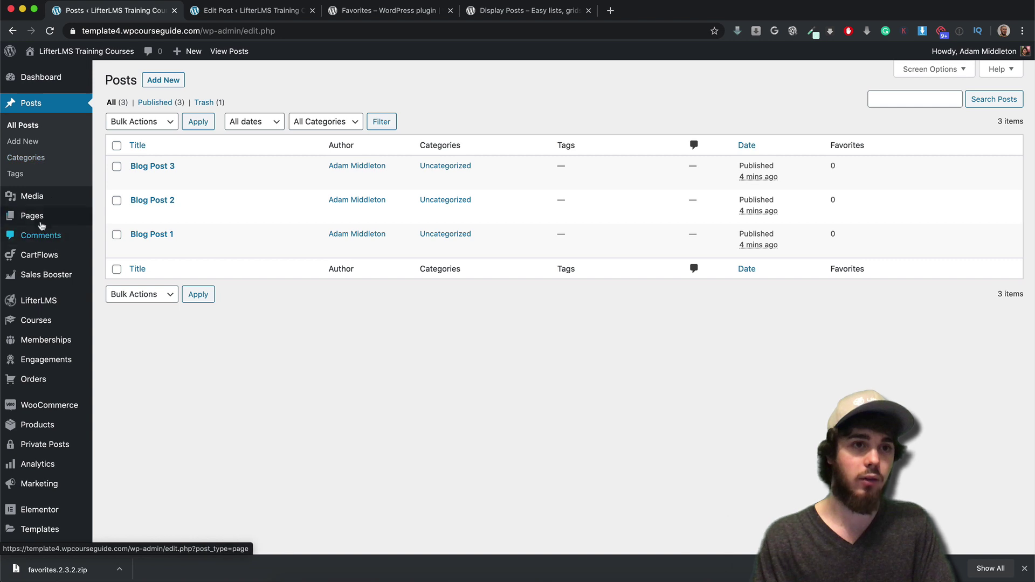
mouse_move(39, 221)
left_click(105, 233)
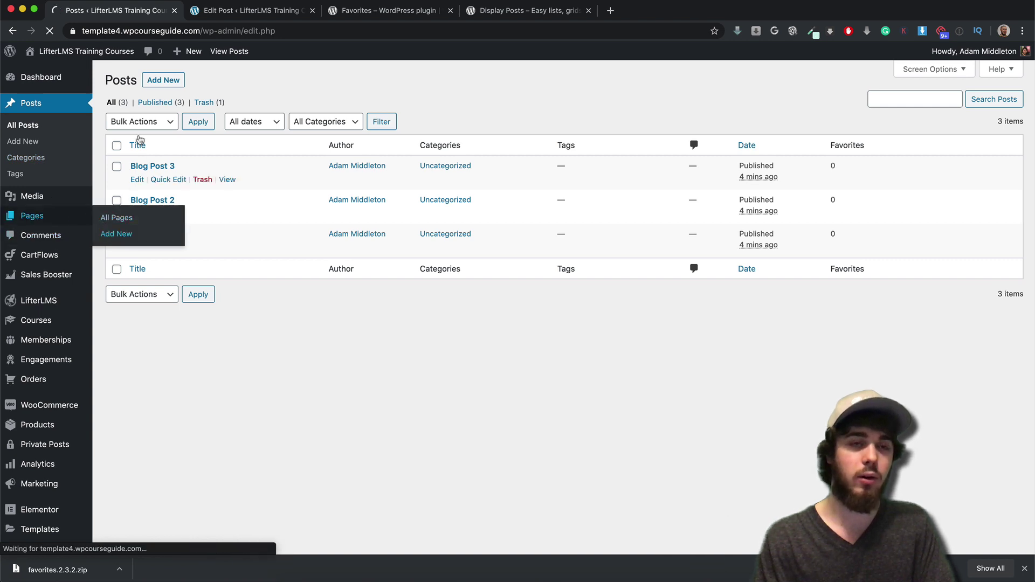
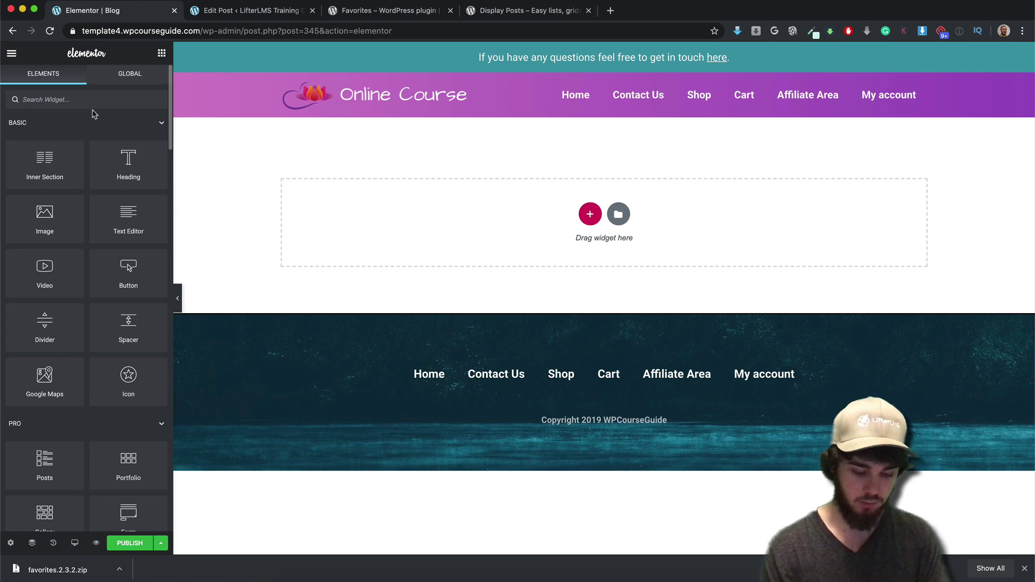
Step: Find the Posts widget, add it to the empty Blog page, and check the ordering options in its query settings
type("post")
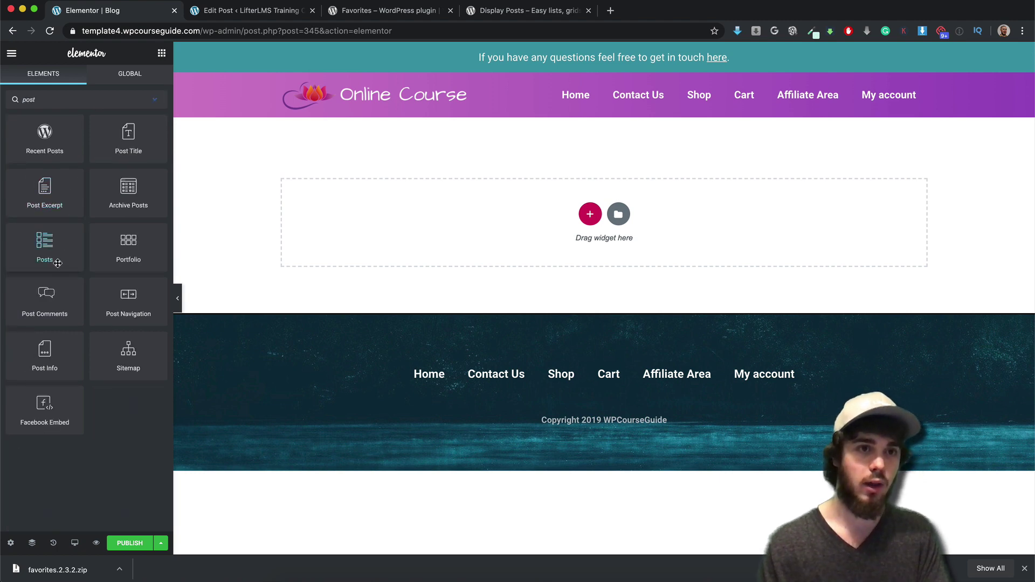
left_click_drag(58, 263, 442, 245)
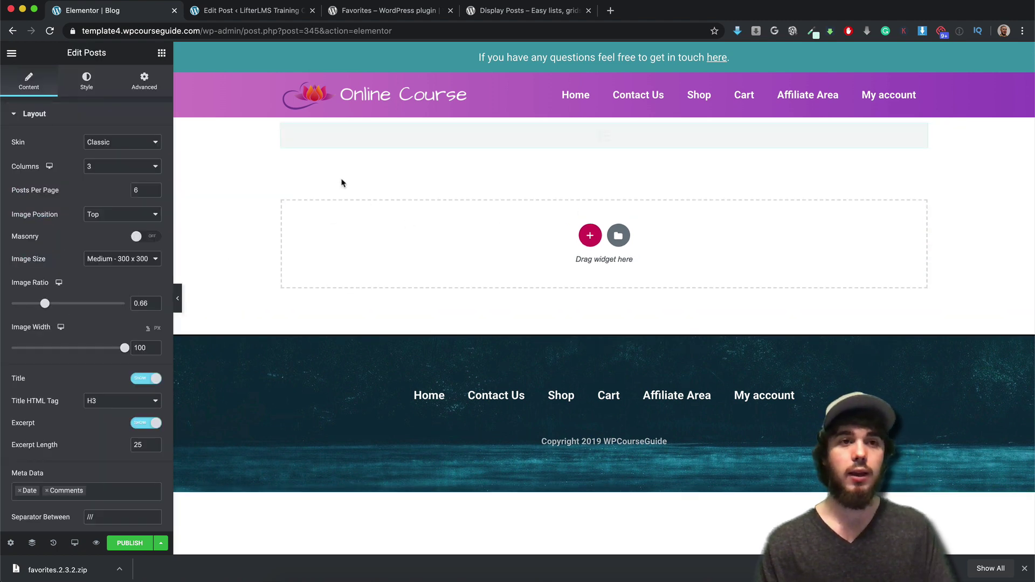
left_click(85, 114)
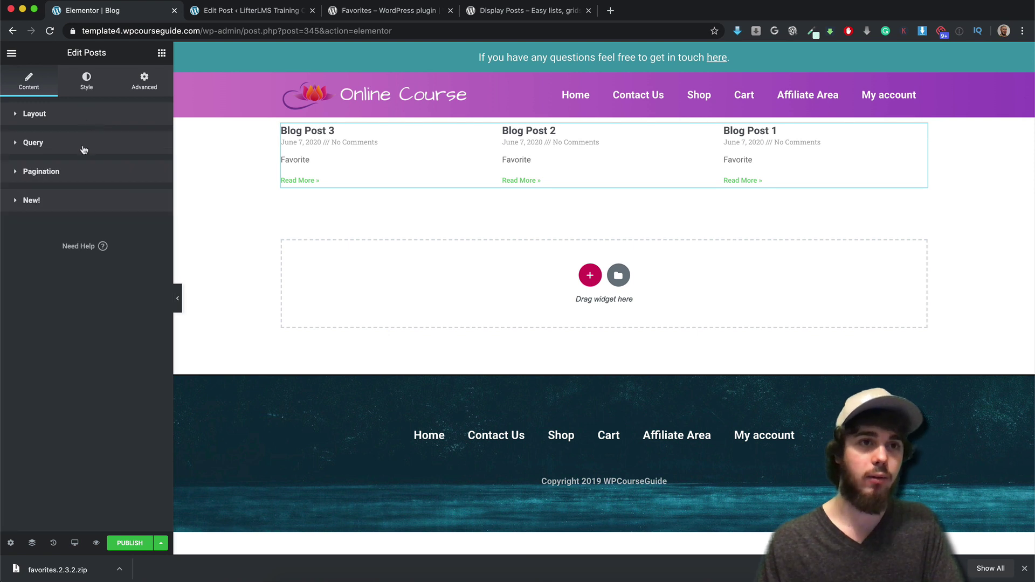
left_click(83, 146)
left_click(105, 297)
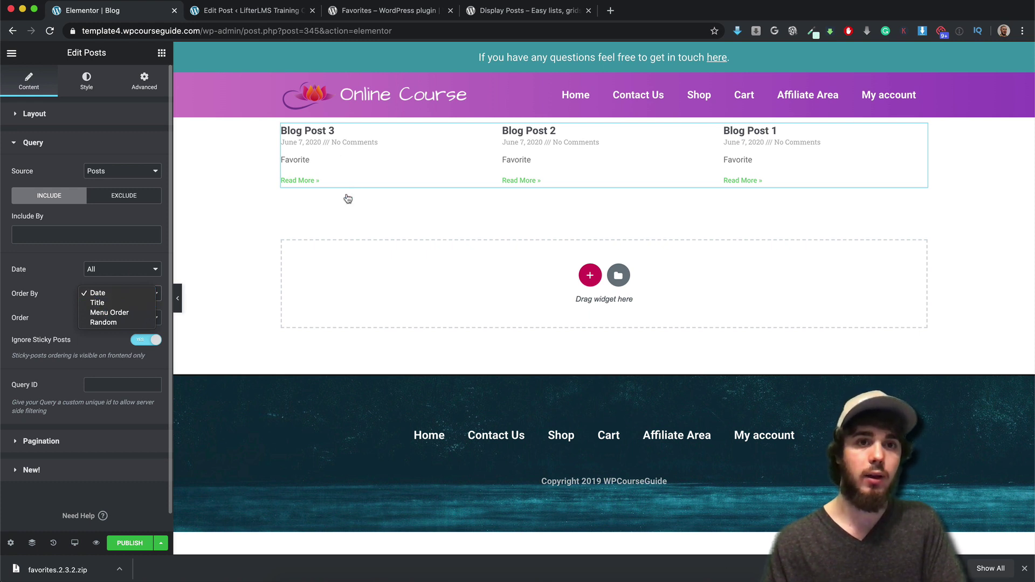
left_click(252, 149)
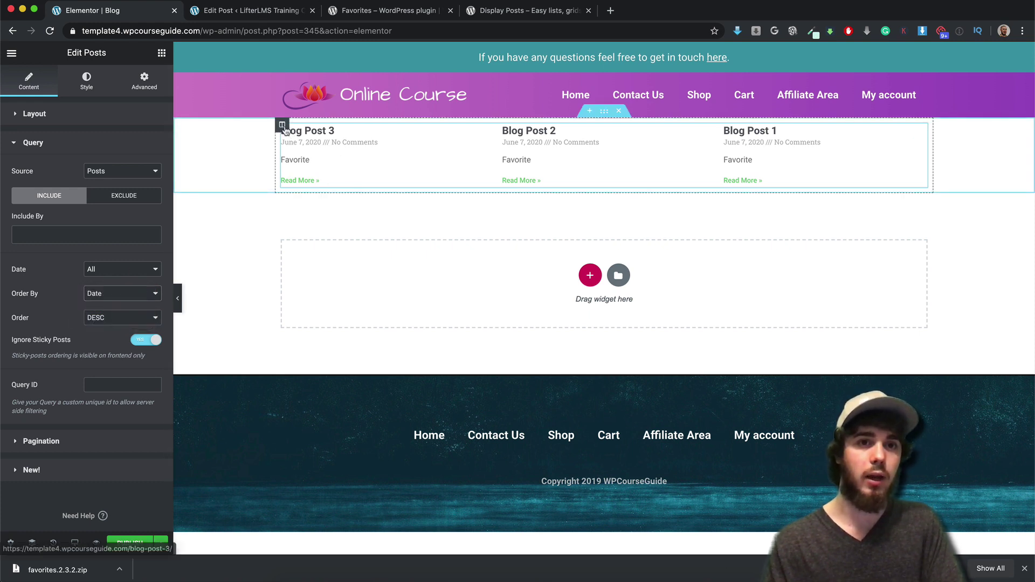
Step: Duplicate the column containing the Posts widget and delete the widget from the original left column
left_click(283, 125)
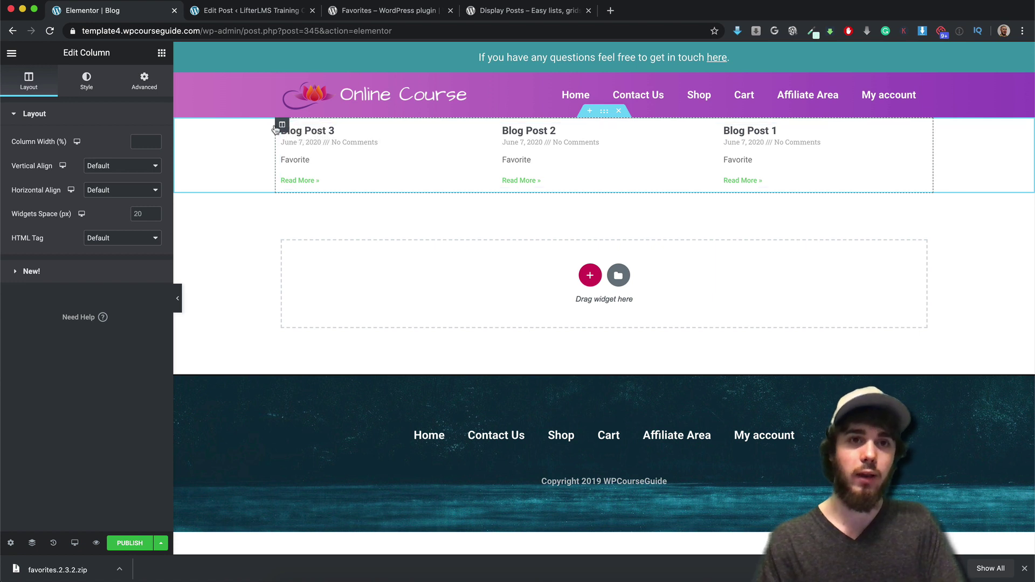
right_click(280, 127)
left_click(302, 147)
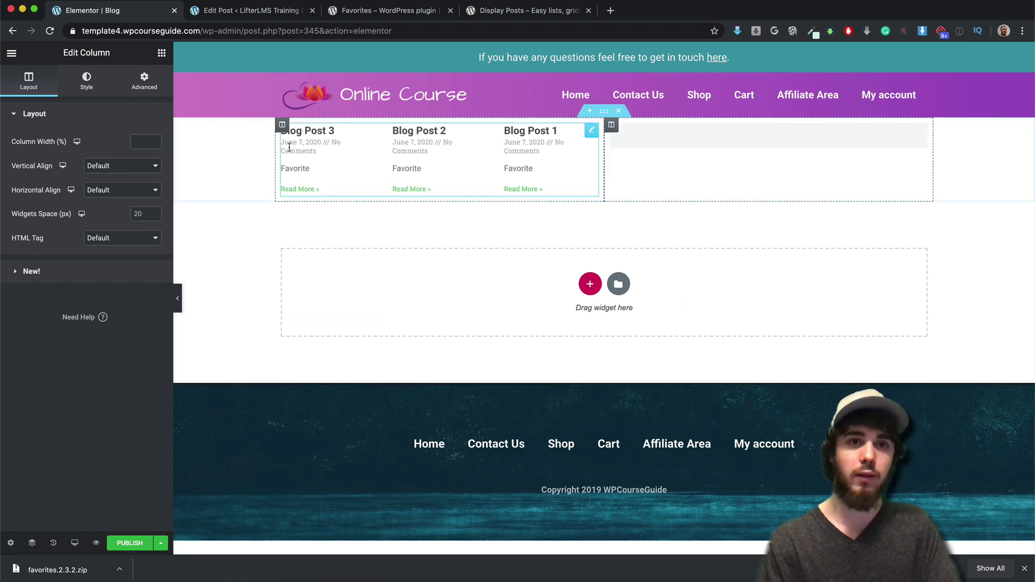
left_click(357, 157)
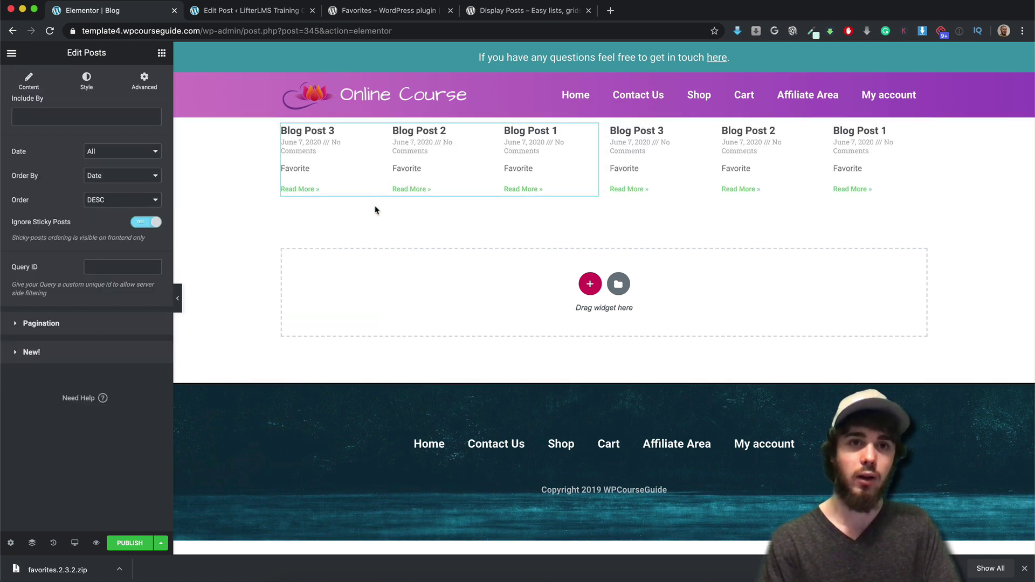
right_click(380, 175)
left_click(418, 340)
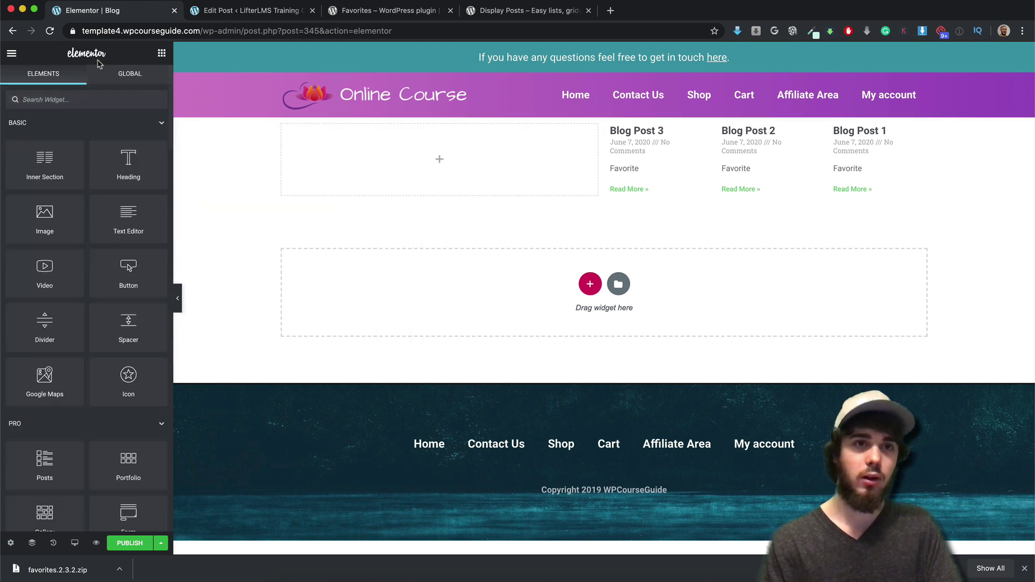
Step: Add a heading above the Posts widget in the right column with the text "Latest Blog Posts"
left_click_drag(128, 162, 717, 135)
triple_click(74, 150)
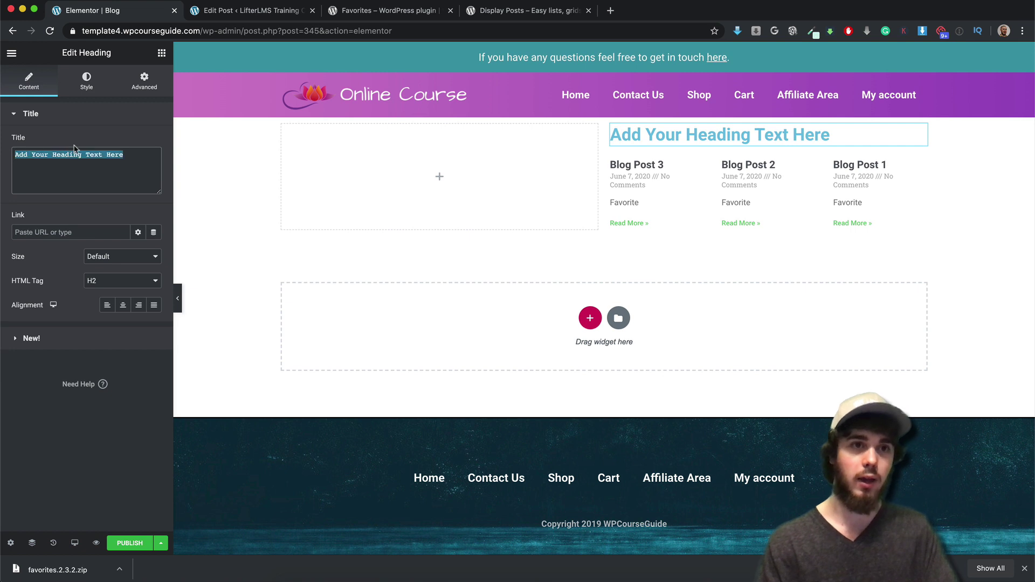
type("Latest")
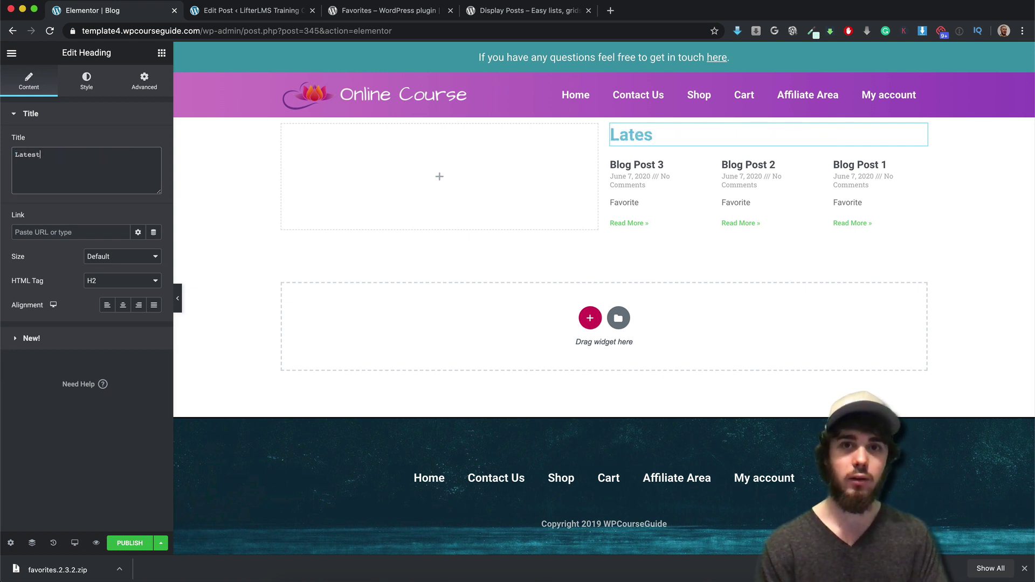
type(" Blog posts")
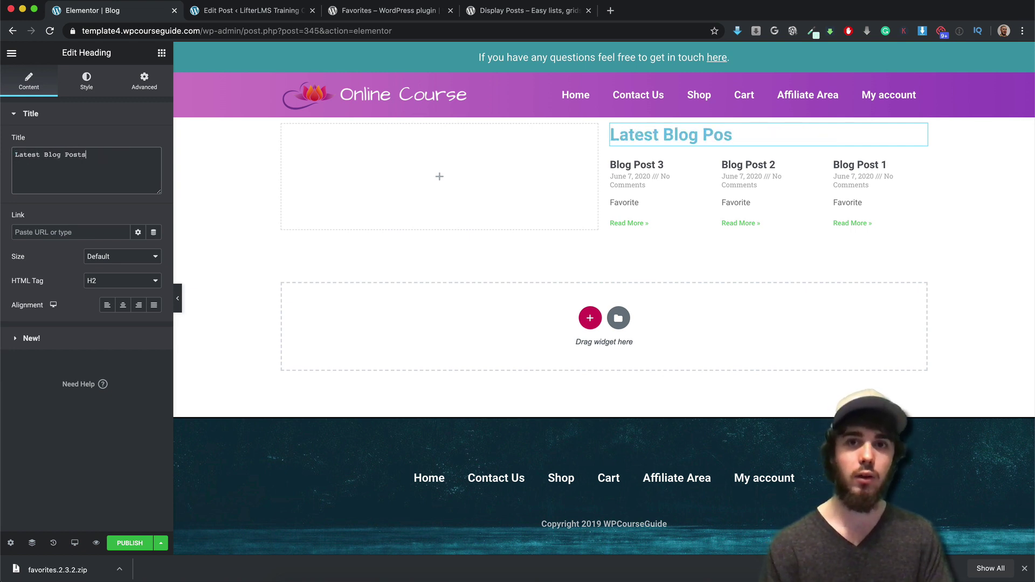
Step: Duplicate the heading into the empty left column and change its text to "Most Favorited Blog Posts"
right_click(654, 137)
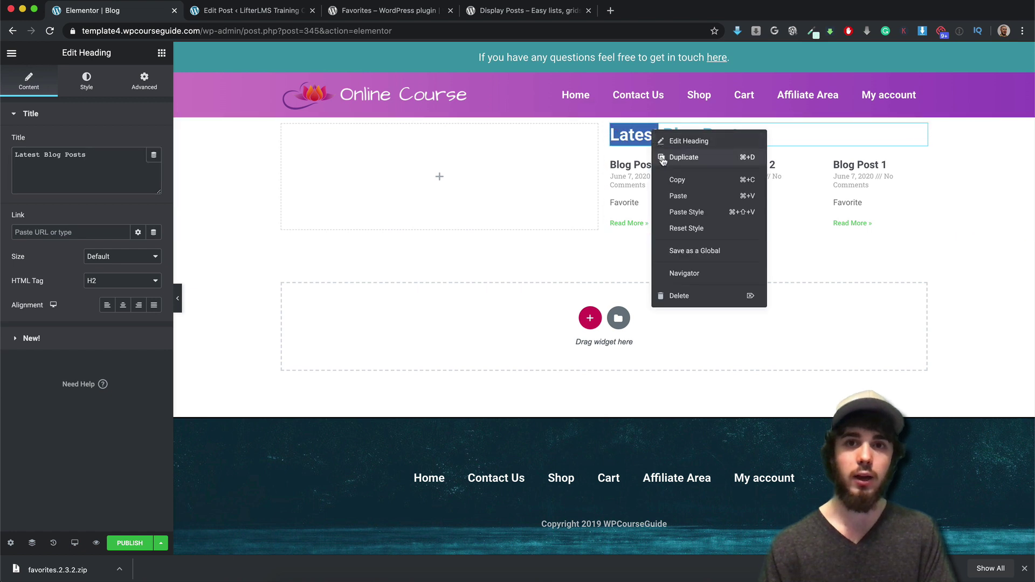
left_click(663, 157)
left_click_drag(925, 131, 434, 156)
left_click_drag(135, 156, 115, 133)
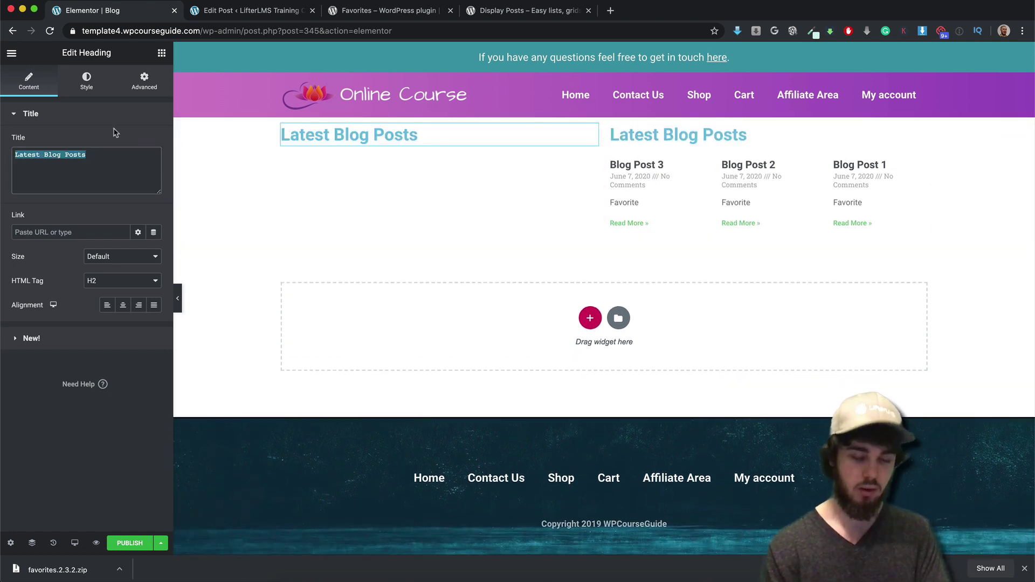
type("Most")
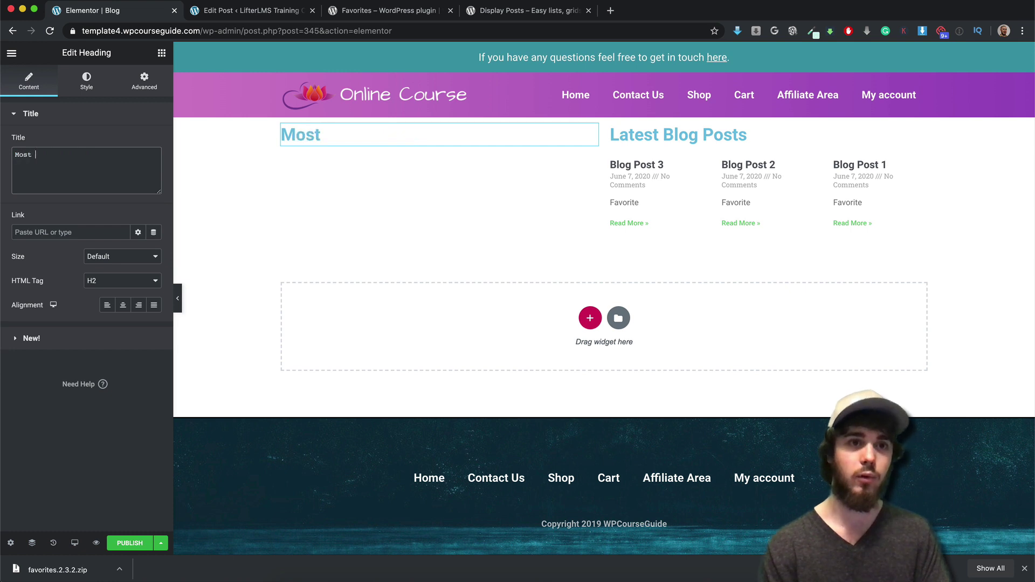
type(" Favorited Blog")
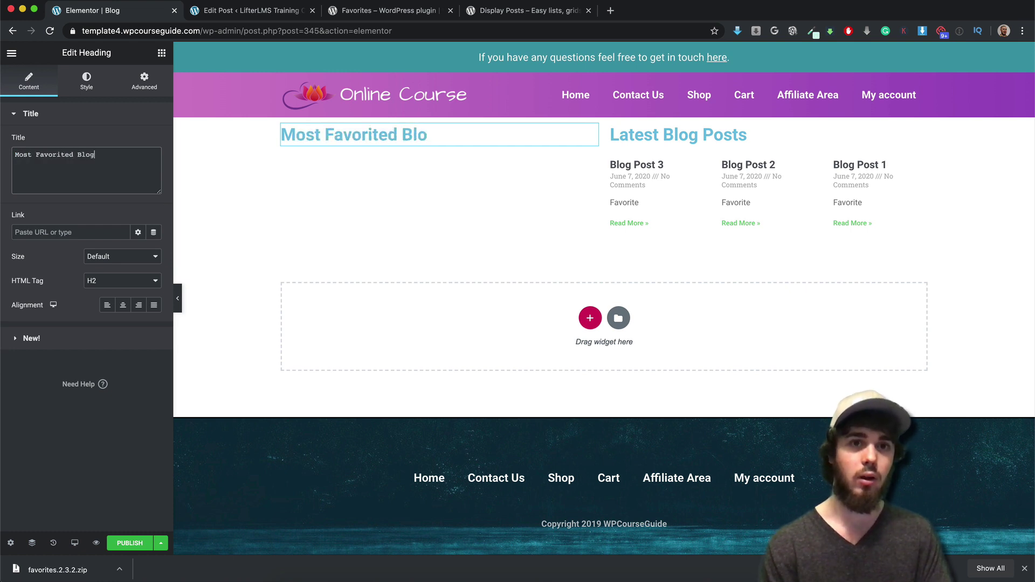
type(" Posts")
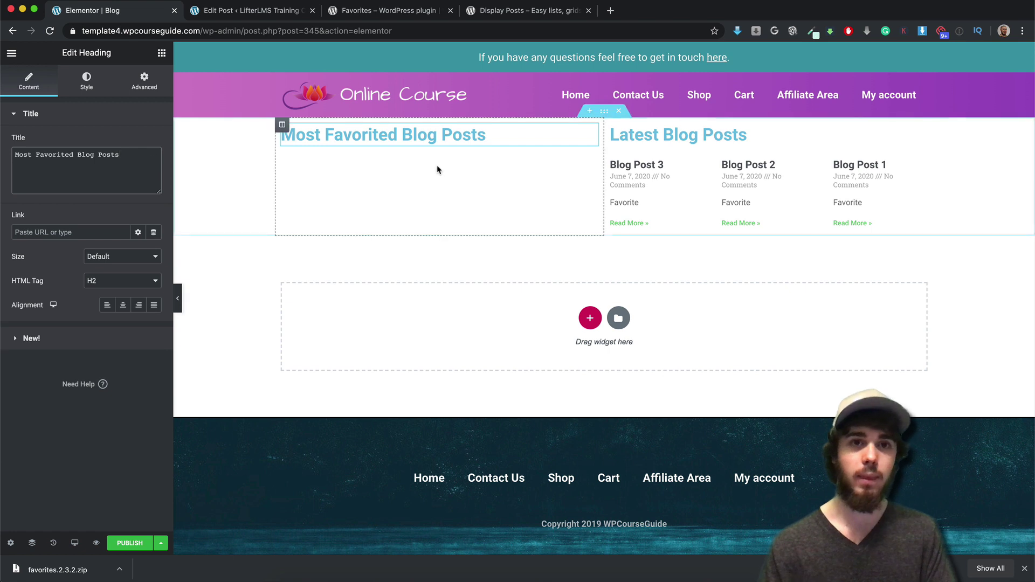
Step: Narrow the Most Favorited Blog Posts column and review the query settings of the Posts widget under Latest Blog Posts
left_click_drag(603, 163, 414, 171)
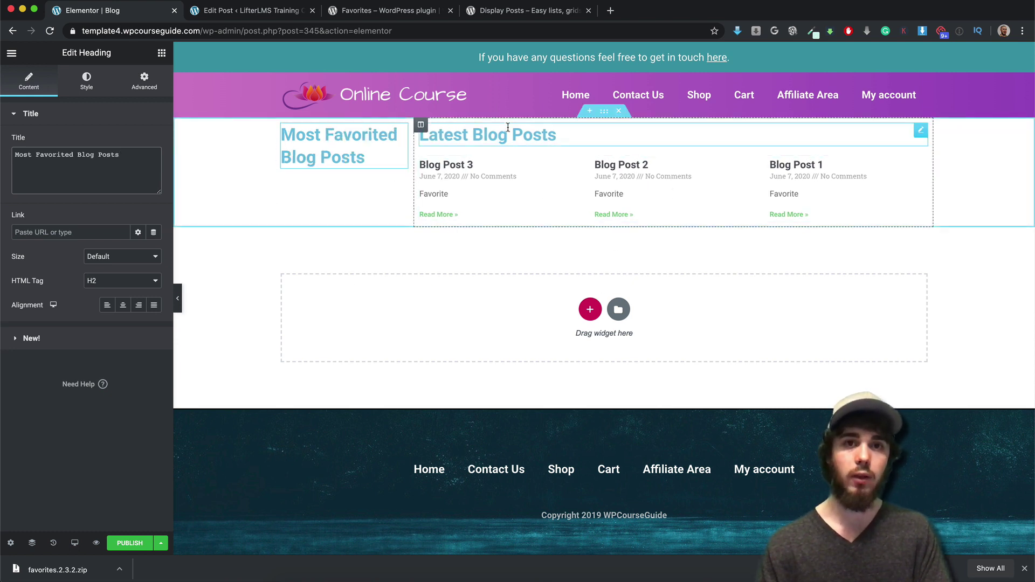
left_click(575, 188)
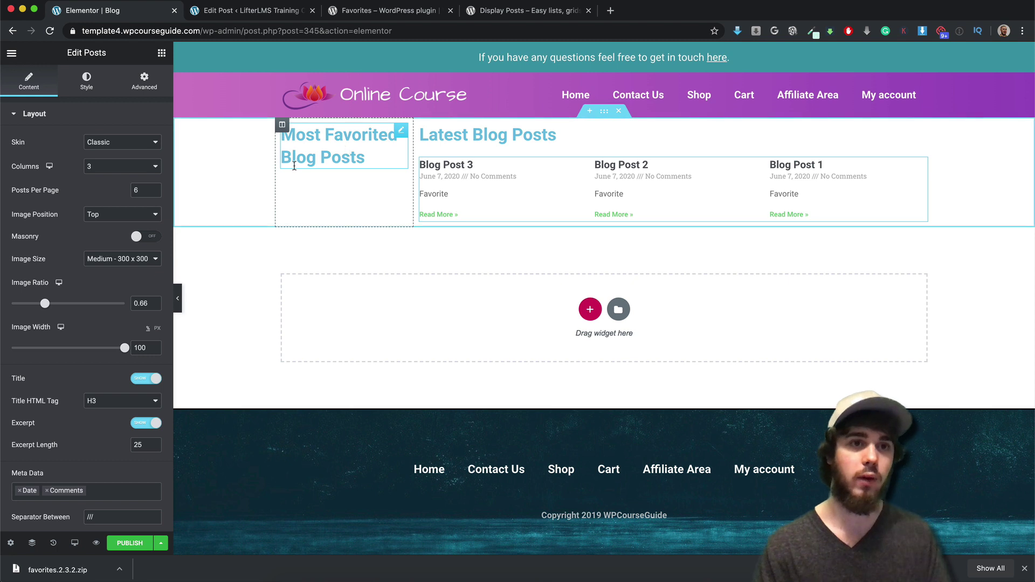
left_click(57, 114)
left_click(72, 142)
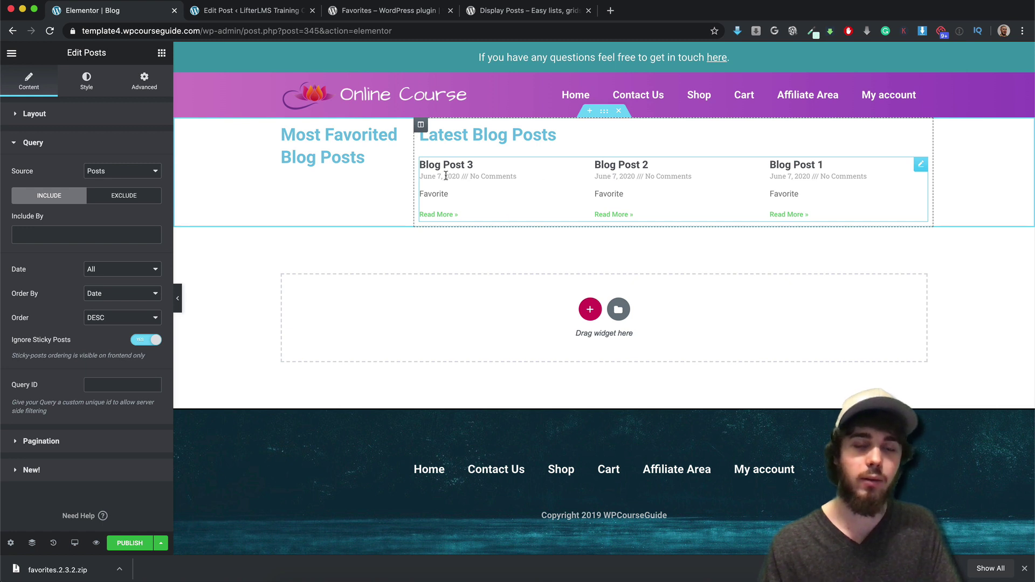
Step: Publish the Blog page and exit Elementor to the WordPress dashboard
left_click(132, 542)
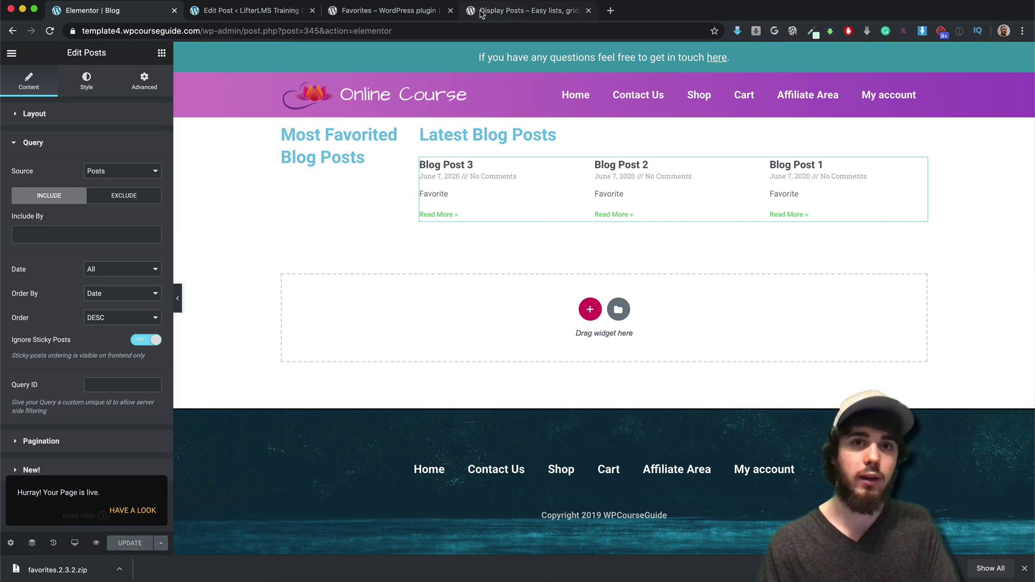
left_click(13, 54)
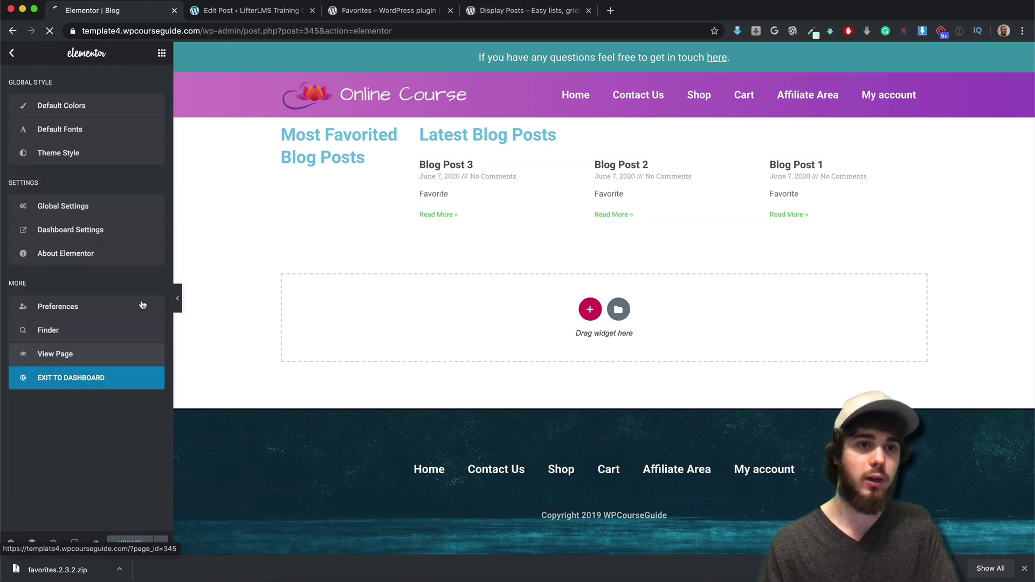
Step: Download the Display Posts plugin from its WordPress.org page and review the prepared display-posts shortcode in TextEdit
left_click(485, 10)
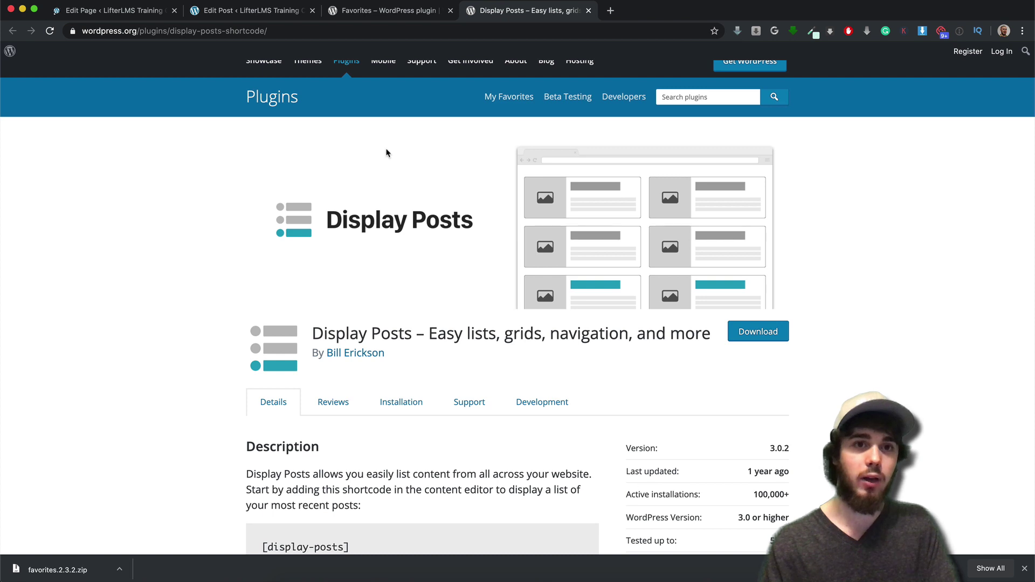
left_click(763, 338)
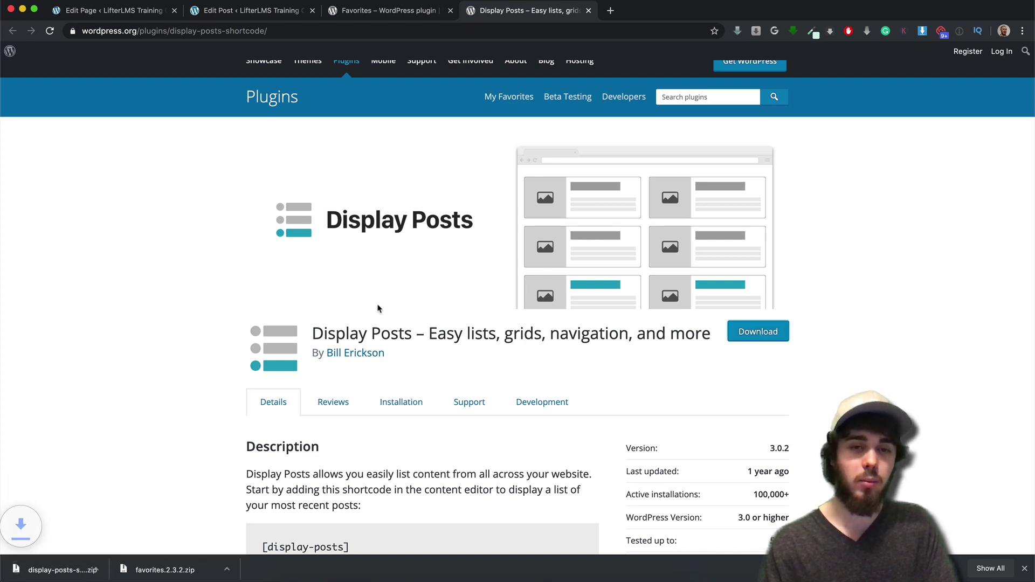
scroll(381, 302, "down", 2)
scroll(381, 298, "down", 5)
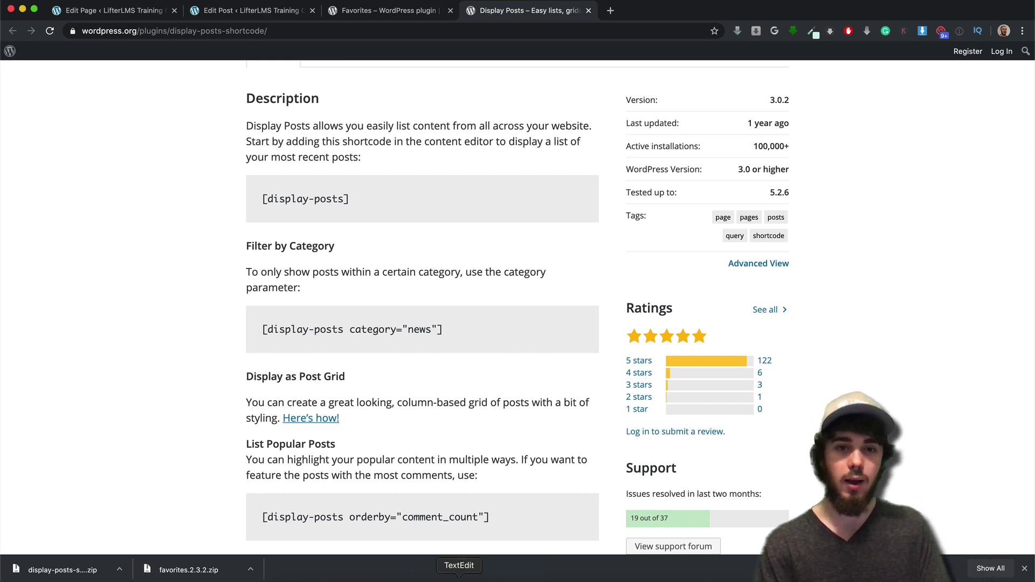
left_click(459, 579)
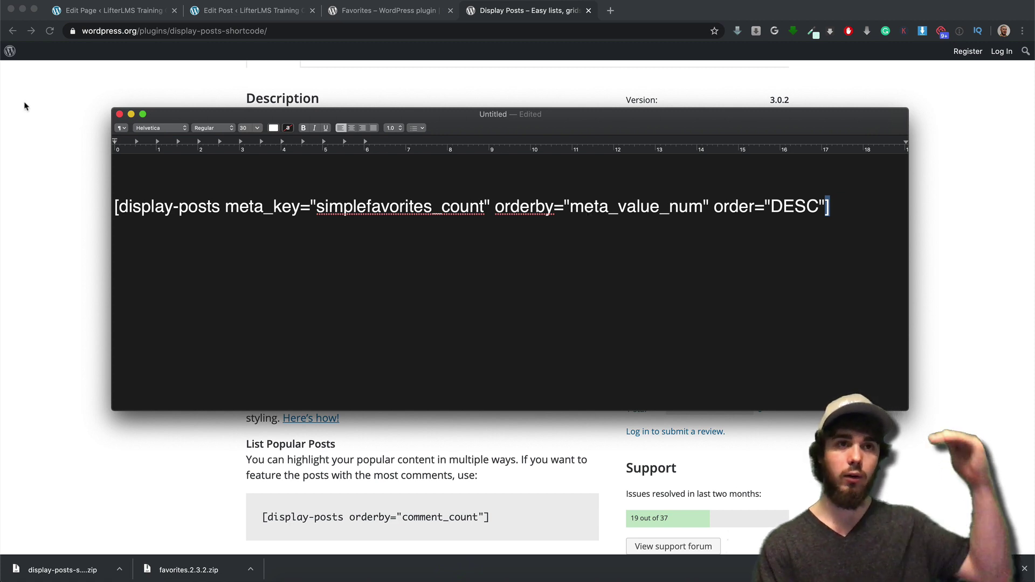
key("super+Tab")
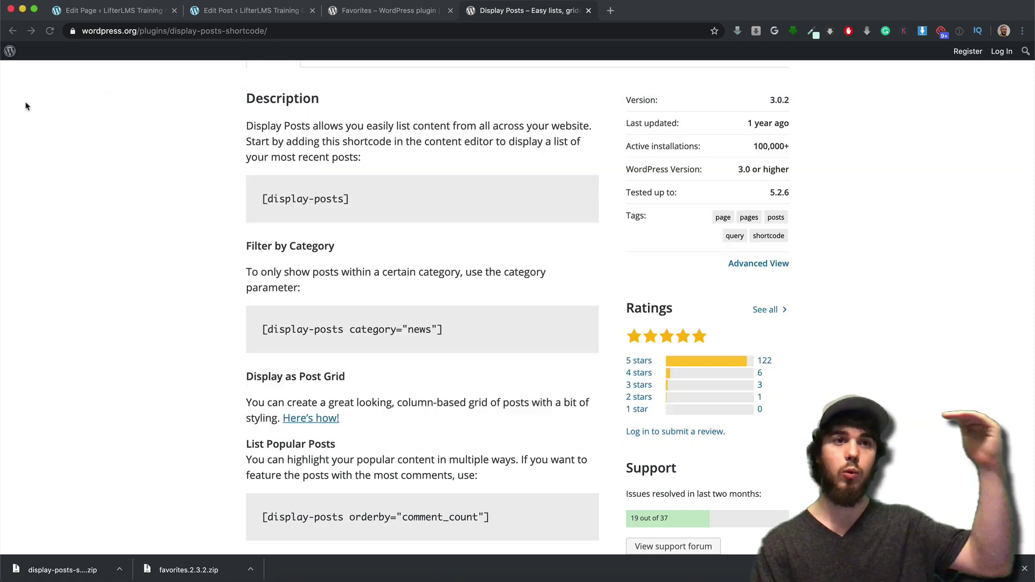
Step: Return to the Blog page's editor in the browser, leave it, and open the WordPress screen for adding new plugins
left_click(89, 21)
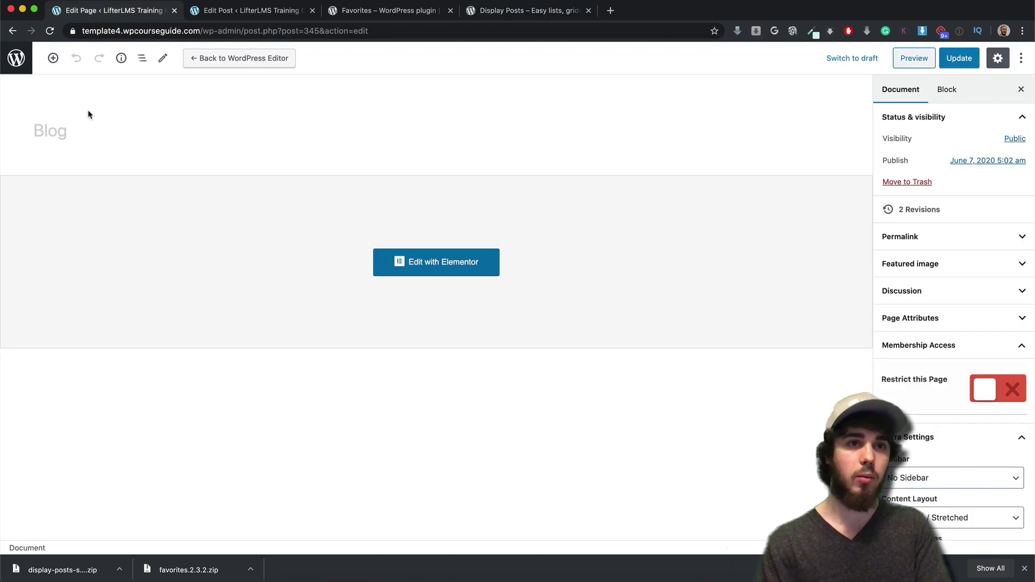
left_click(22, 49)
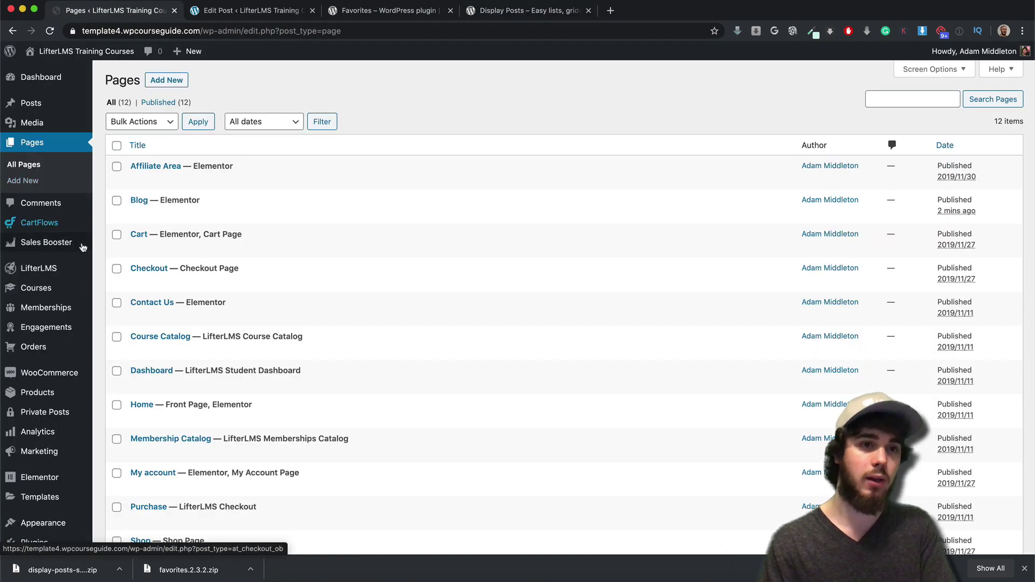
scroll(53, 499, "down", 2)
mouse_move(63, 513)
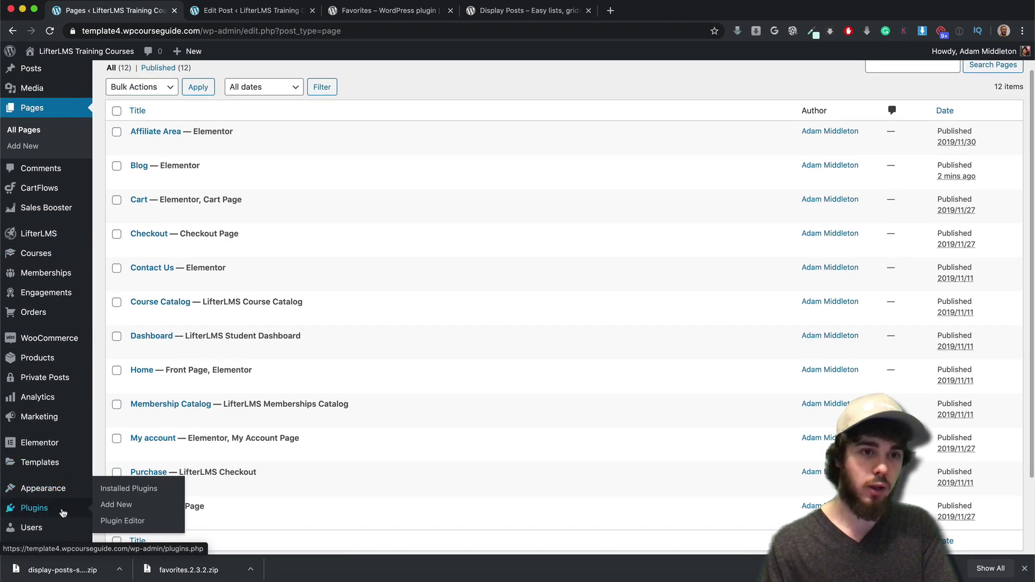
left_click(107, 505)
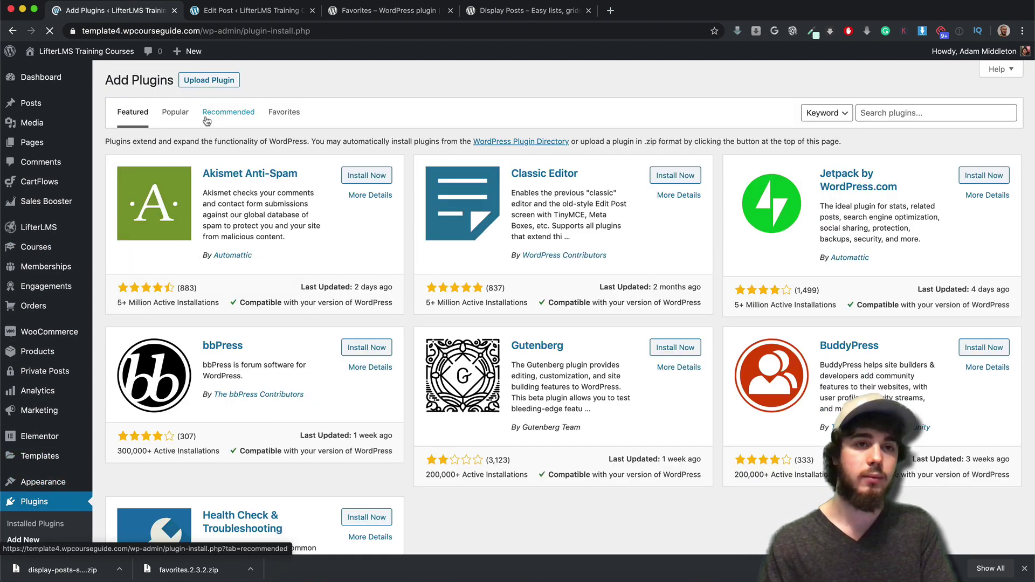
Step: Upload display-posts-shortcode.3.0.2.zip as a plugin, install it and activate it
left_click(209, 80)
left_click_drag(54, 569, 479, 195)
left_click(655, 185)
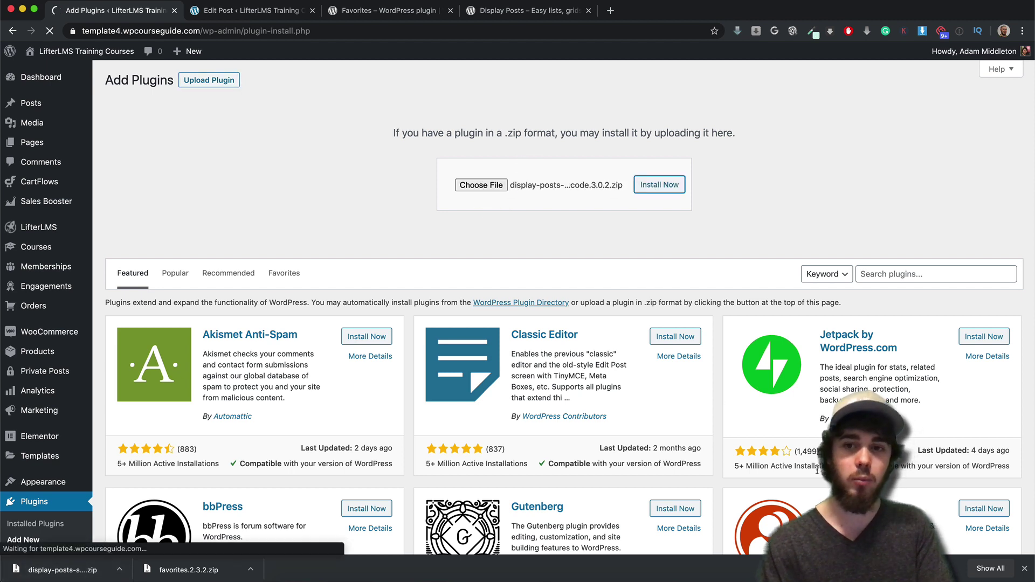
left_click(1025, 569)
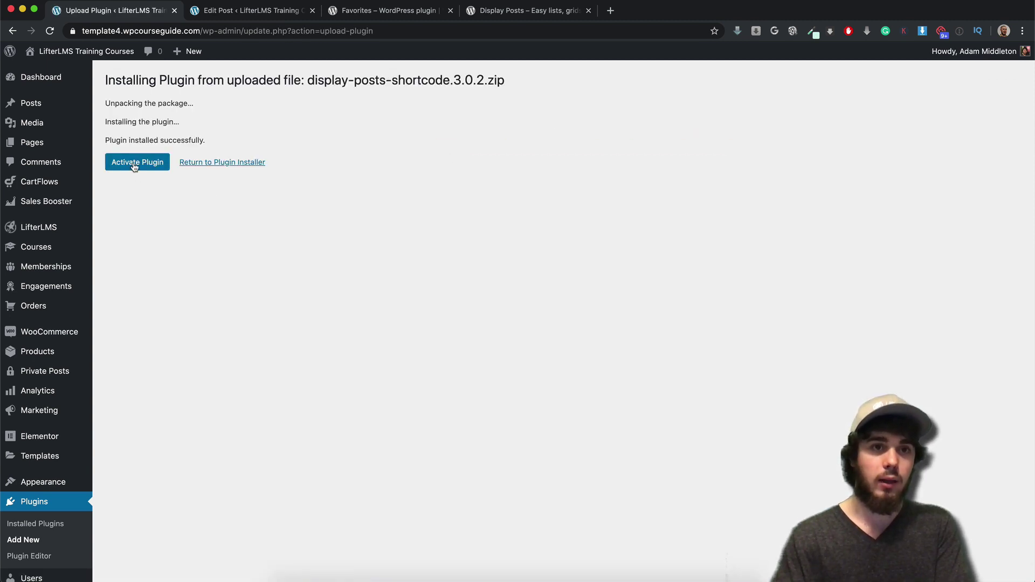
left_click(133, 171)
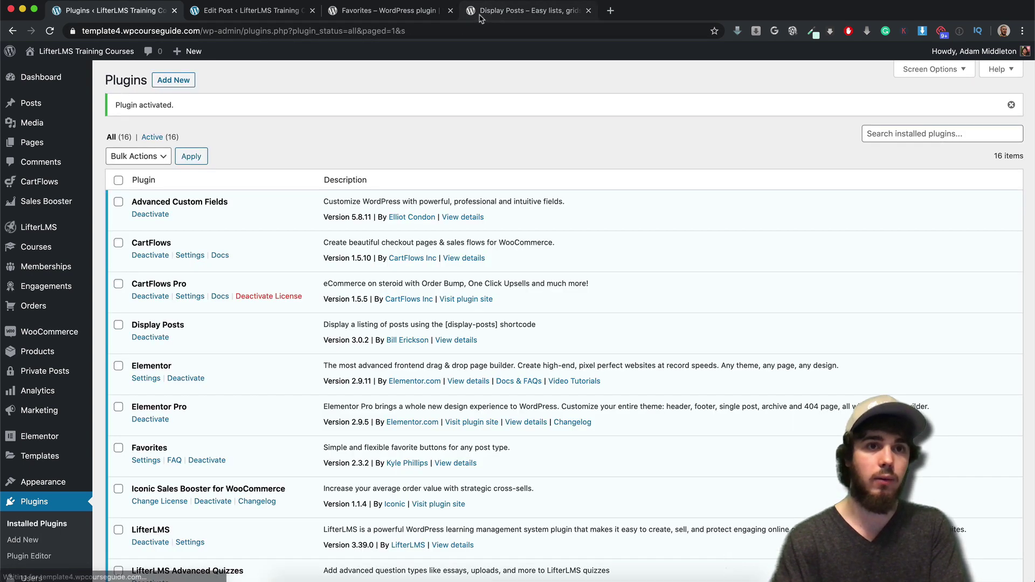
Step: Read the Display Posts post grid and Parameters documentation, including Query Parameters, and glance at the prepared shortcode in TextEdit
left_click(481, 18)
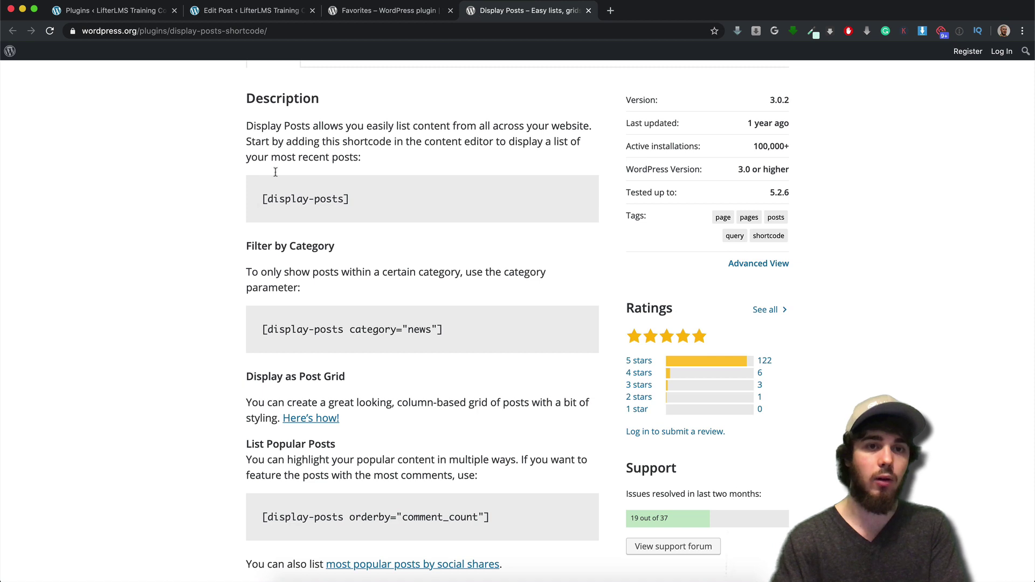
scroll(354, 208, "down", 2)
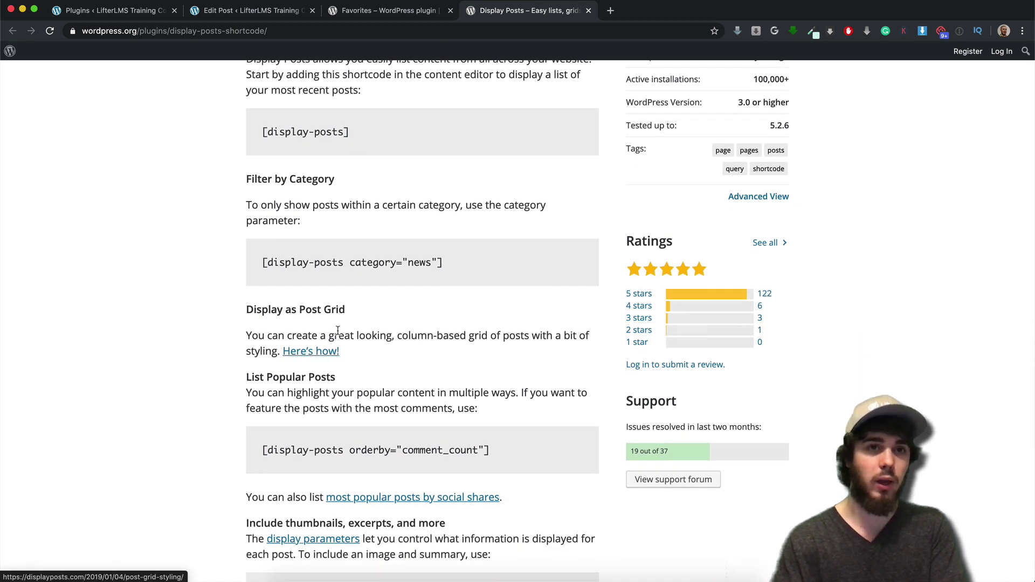
left_click(300, 353)
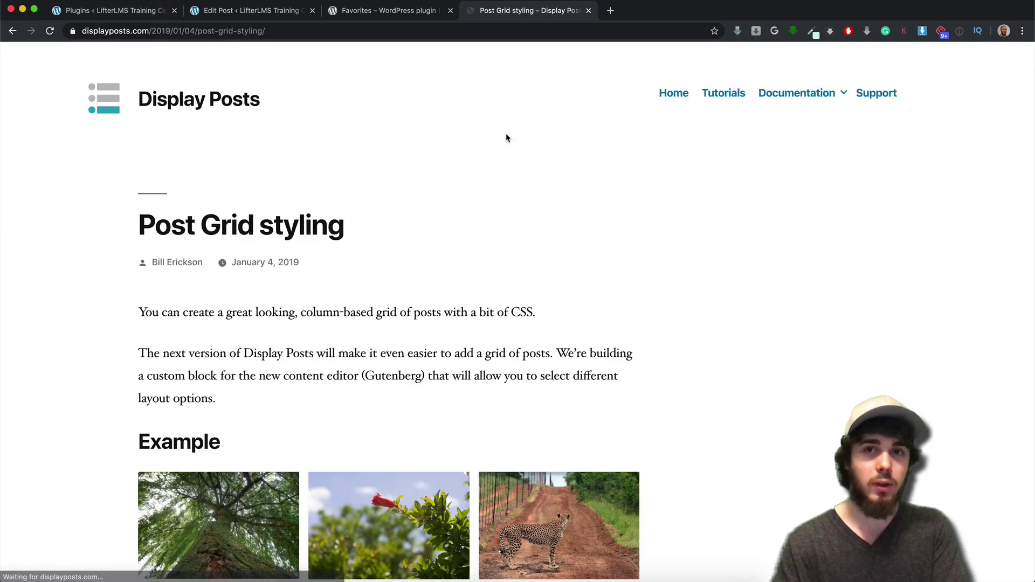
mouse_move(779, 94)
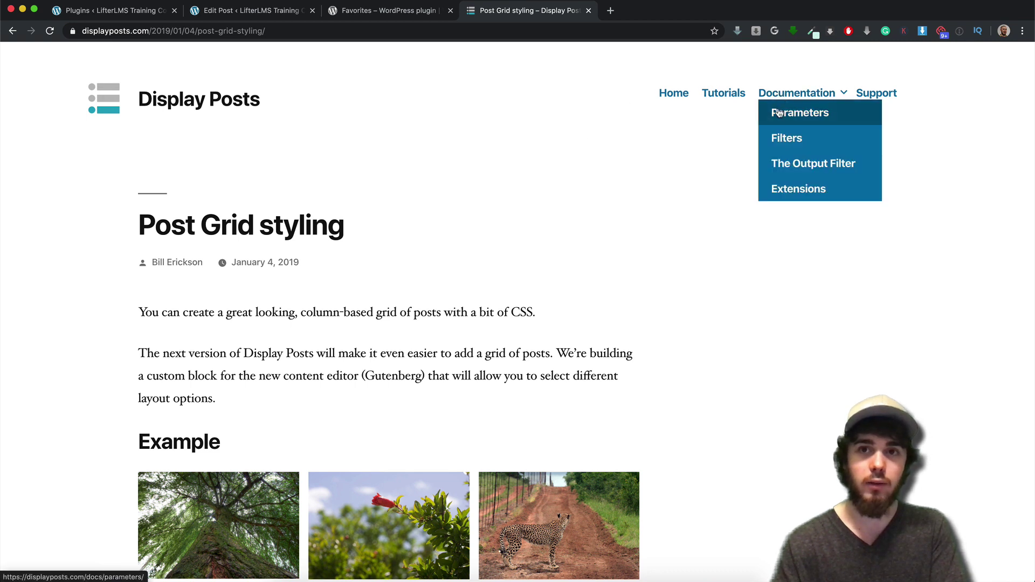
left_click(779, 112)
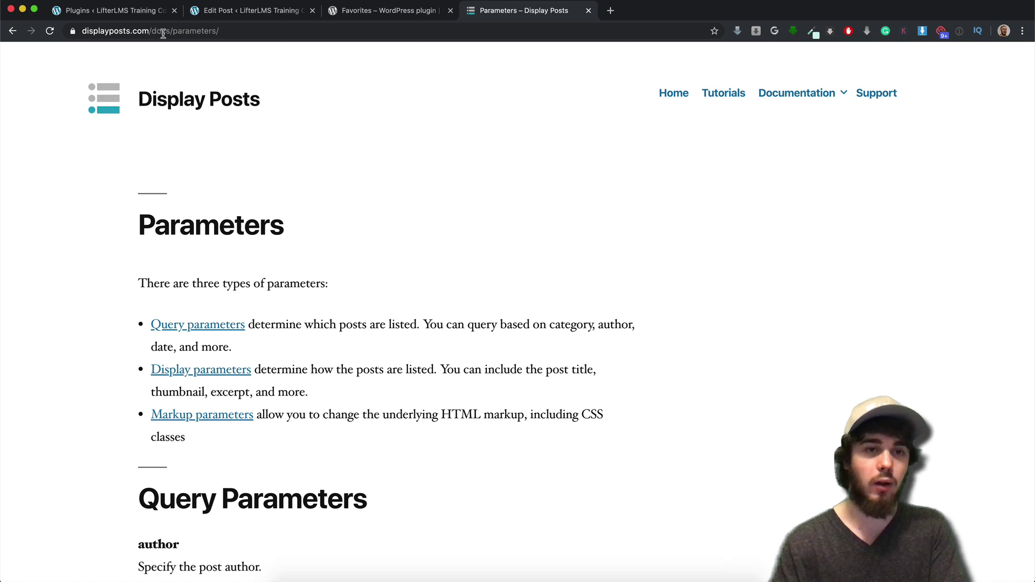
scroll(225, 186, "down", 7)
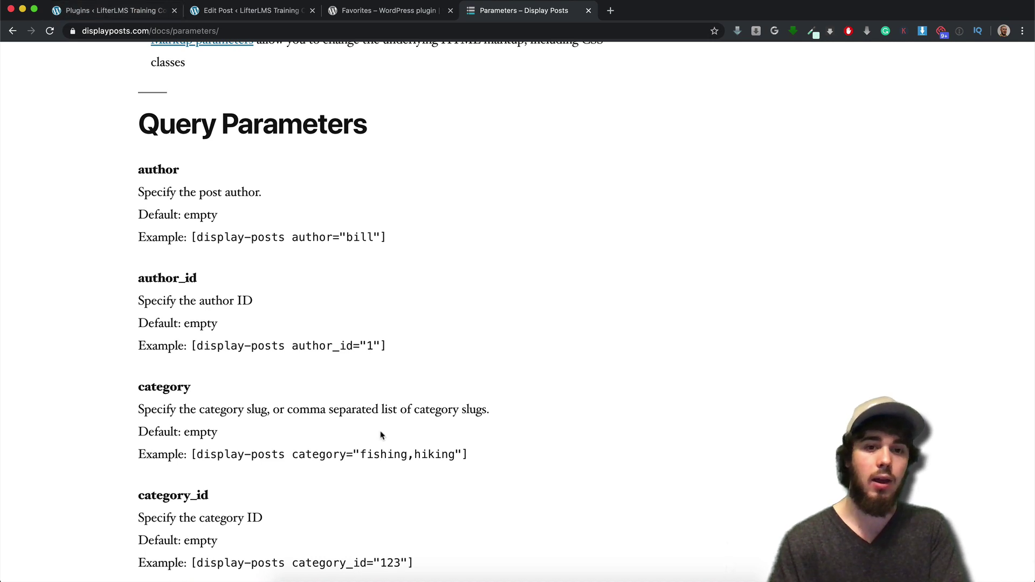
left_click(430, 574)
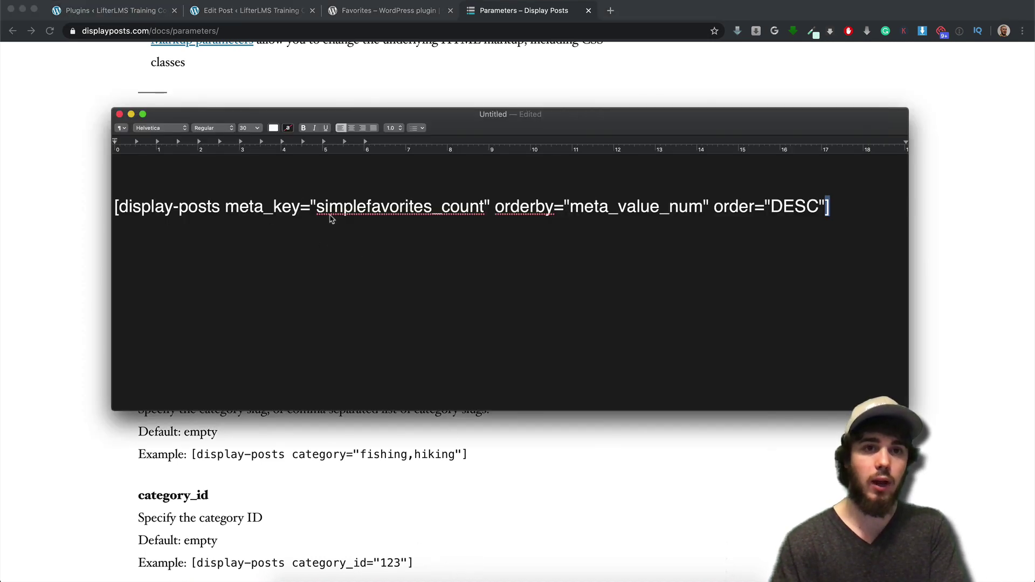
left_click(99, 128)
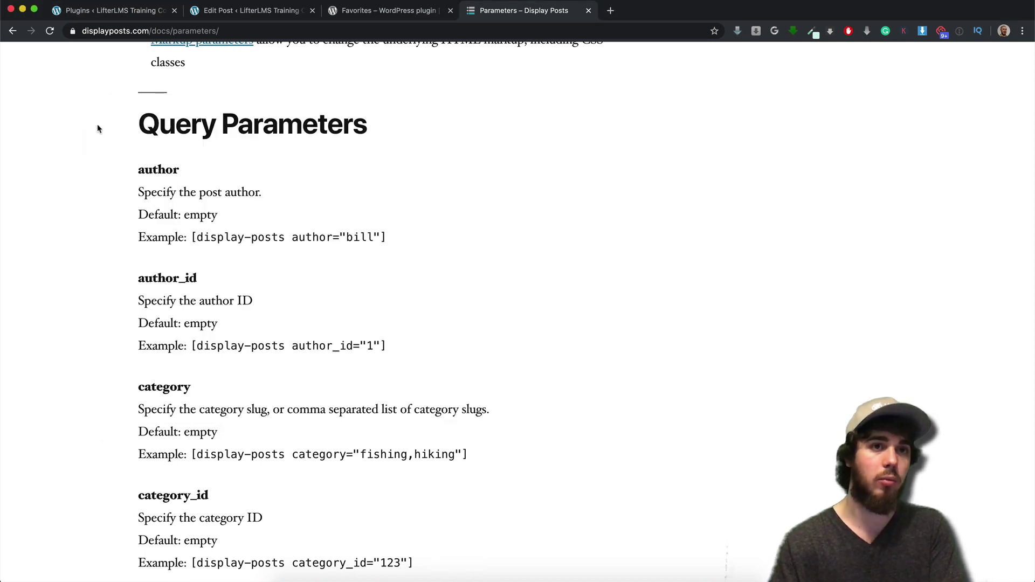
Step: Return to the WordPress admin and open the Blog page from the Pages list for editing with Elementor
left_click(140, 11)
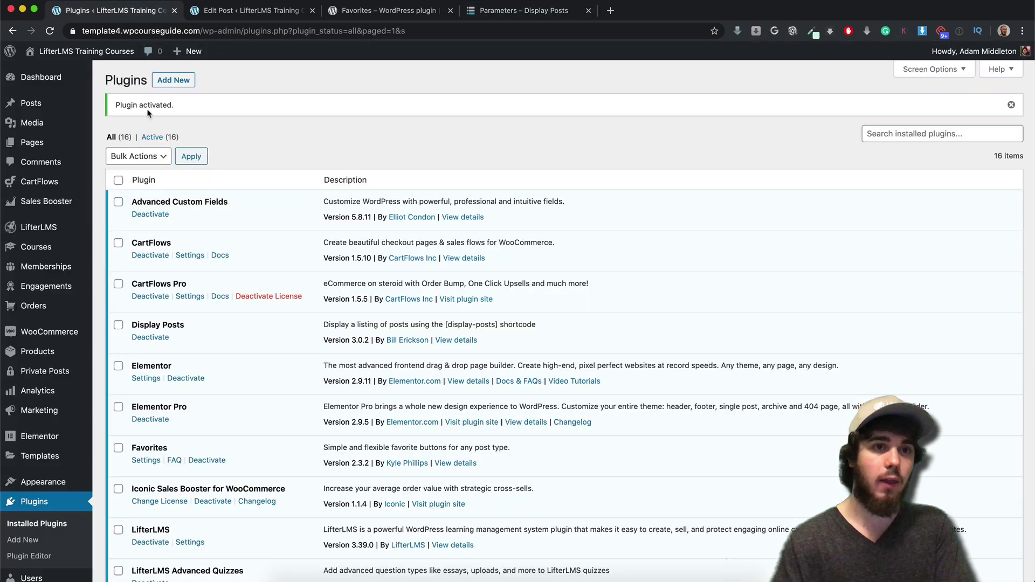
left_click(253, 12)
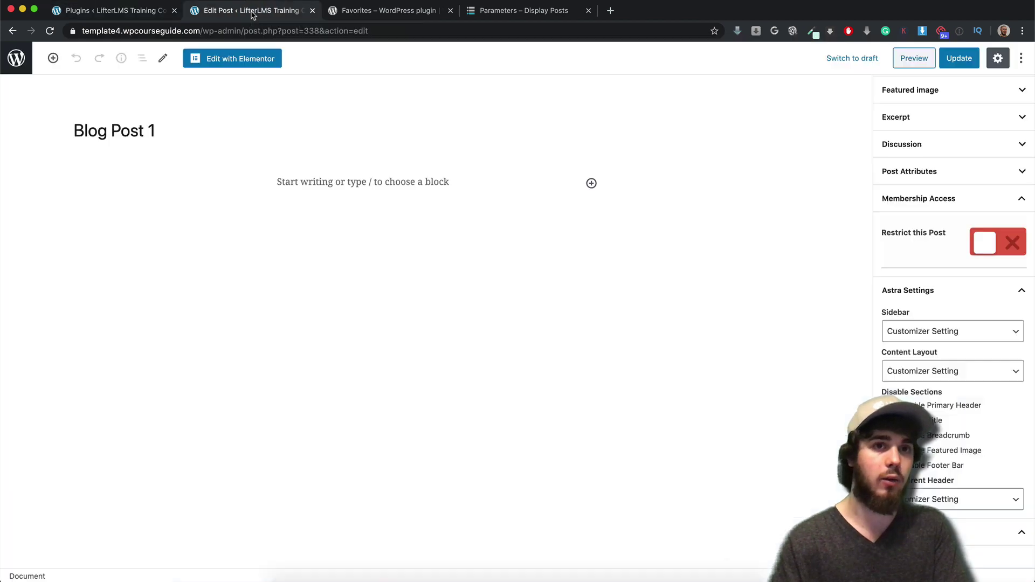
left_click(331, 12)
left_click(244, 12)
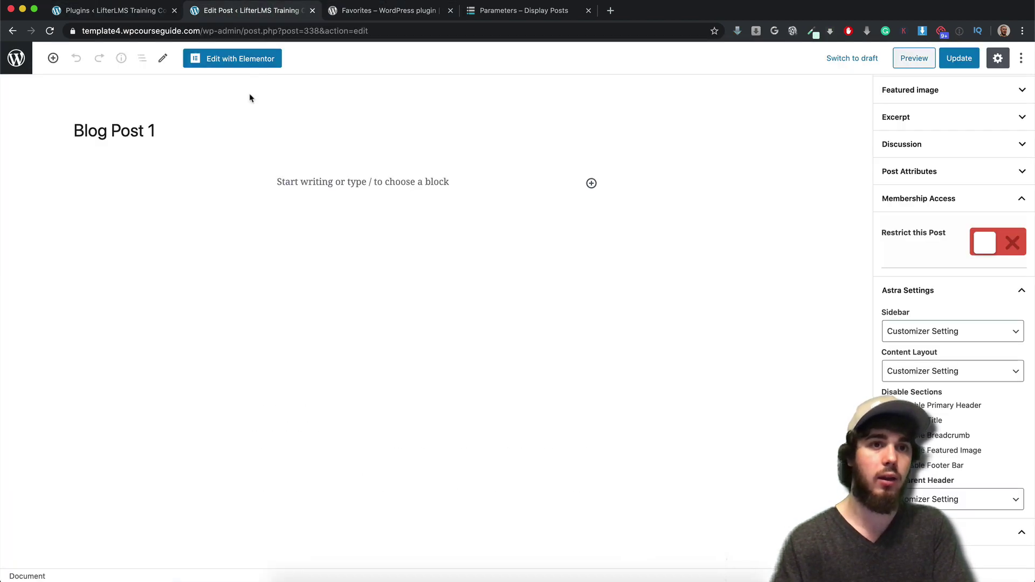
left_click(124, 10)
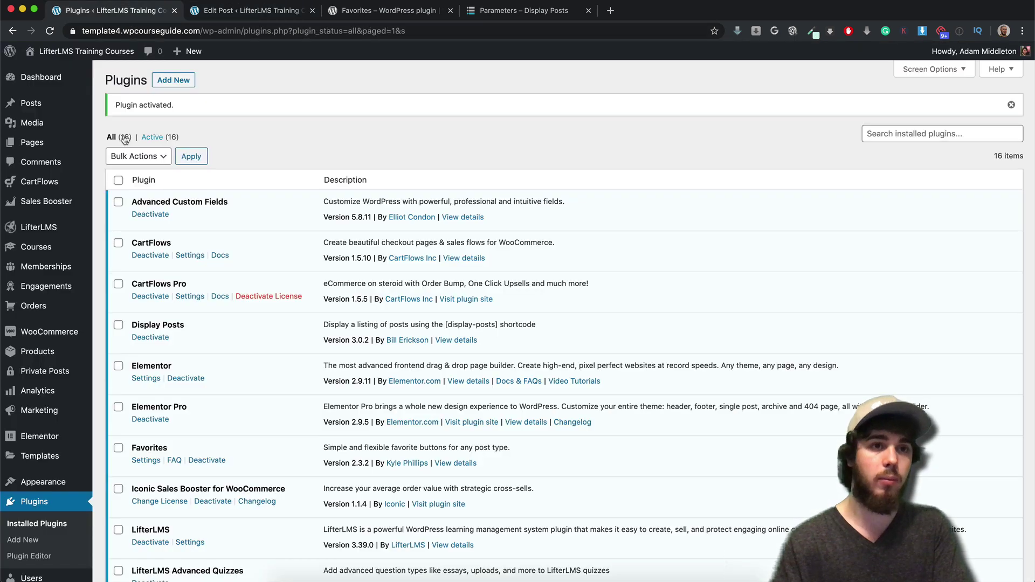
left_click(65, 143)
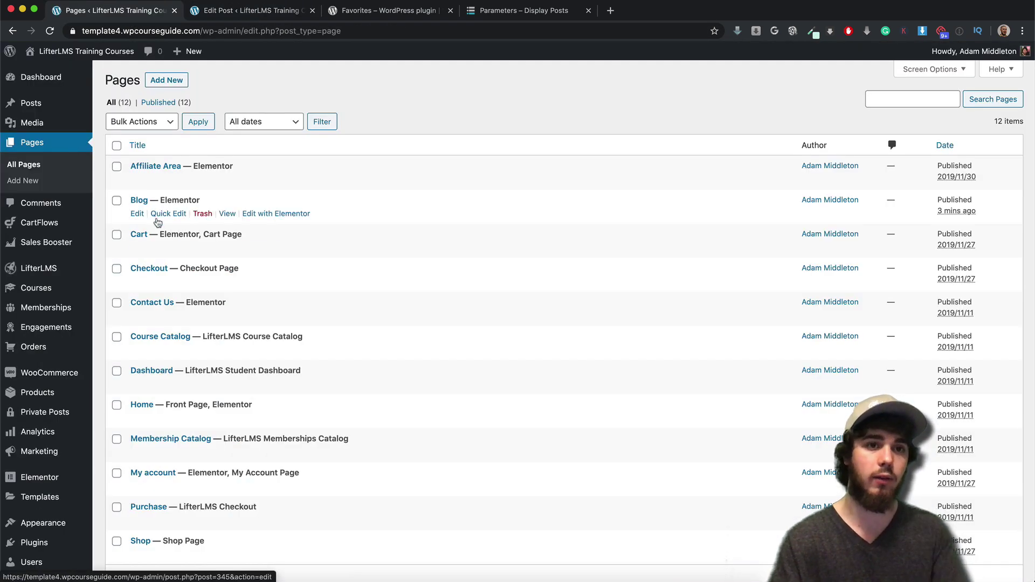
scroll(153, 225, "down", 4)
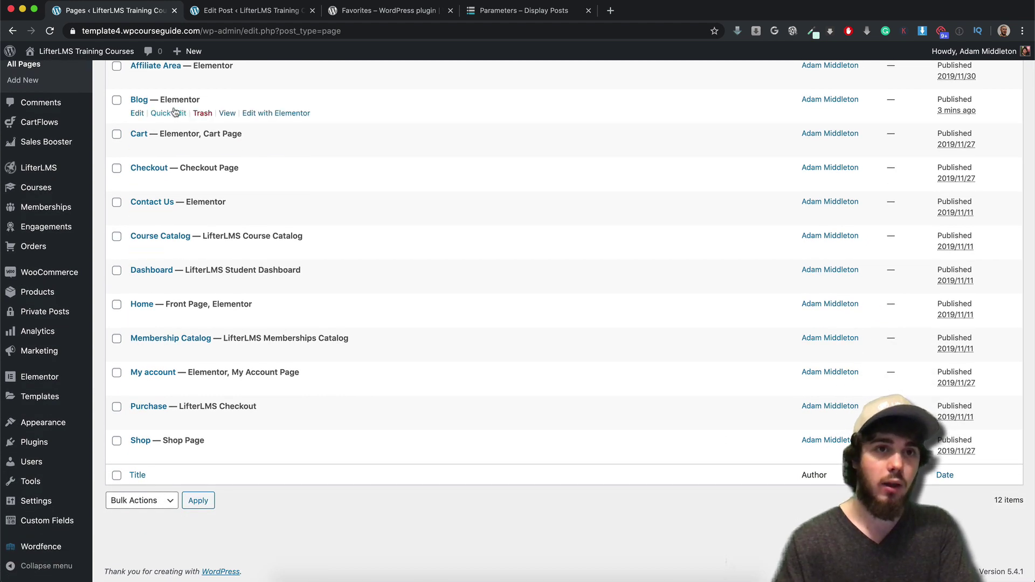
left_click(269, 113)
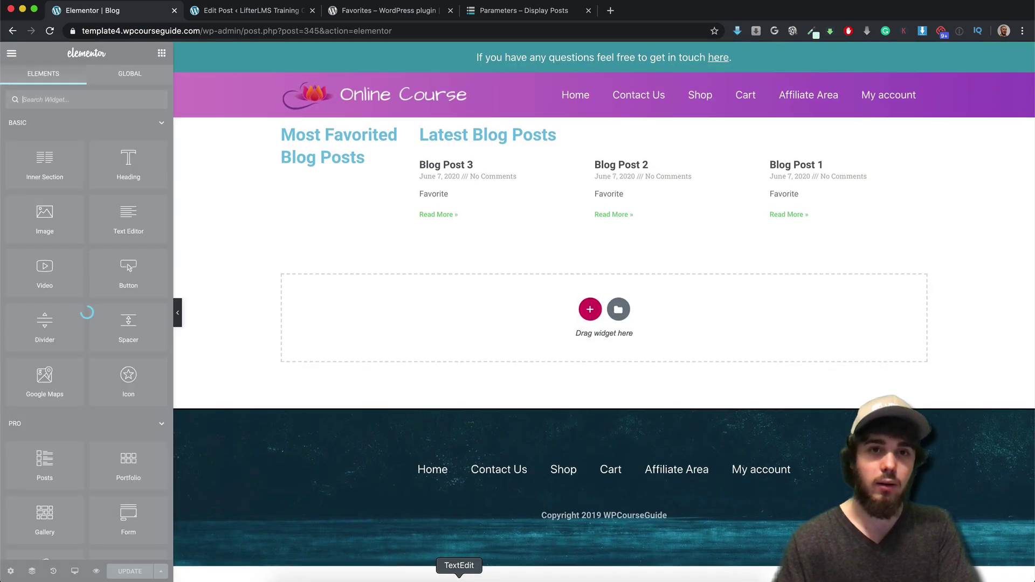
Step: Switch to TextEdit and copy the entire display-posts shortcode
left_click(459, 578)
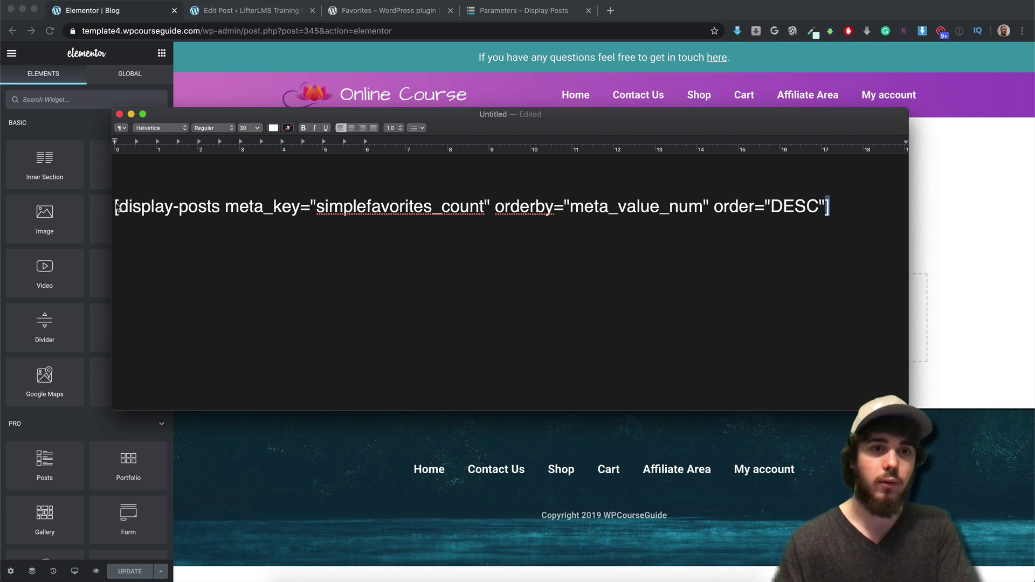
left_click_drag(166, 211, 866, 208)
left_click(848, 217)
key("super+a")
key("ctrl+c")
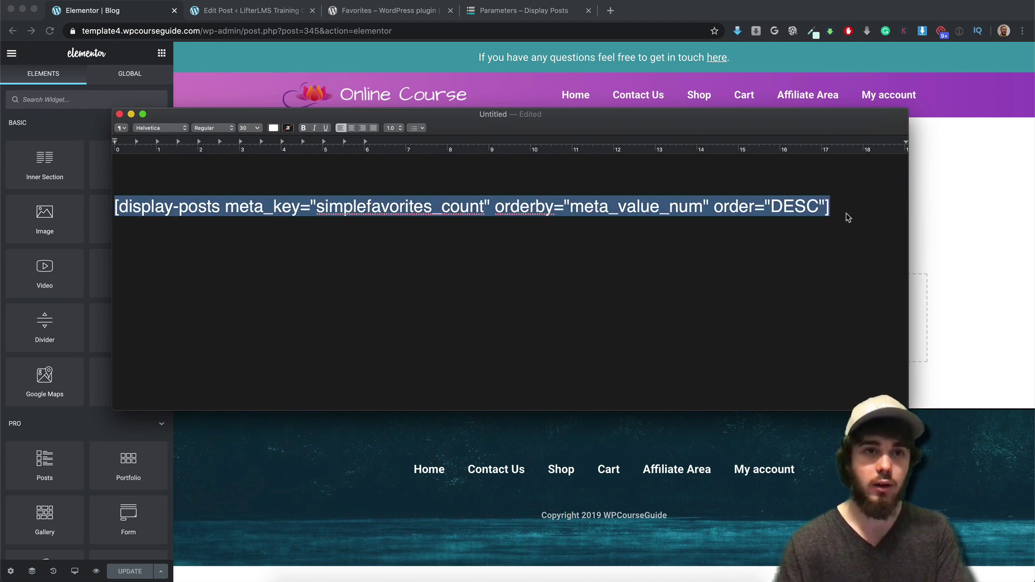
Step: Back in the Elementor editor, find the Shortcode widget and place it under the Most Favorited Blog Posts heading
left_click(207, 79)
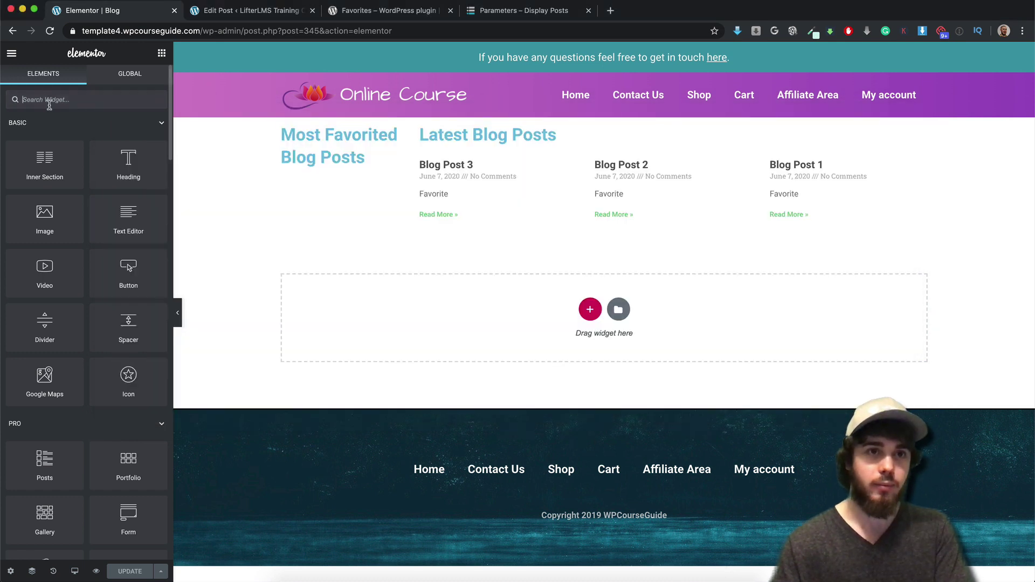
left_click(46, 102)
type("short")
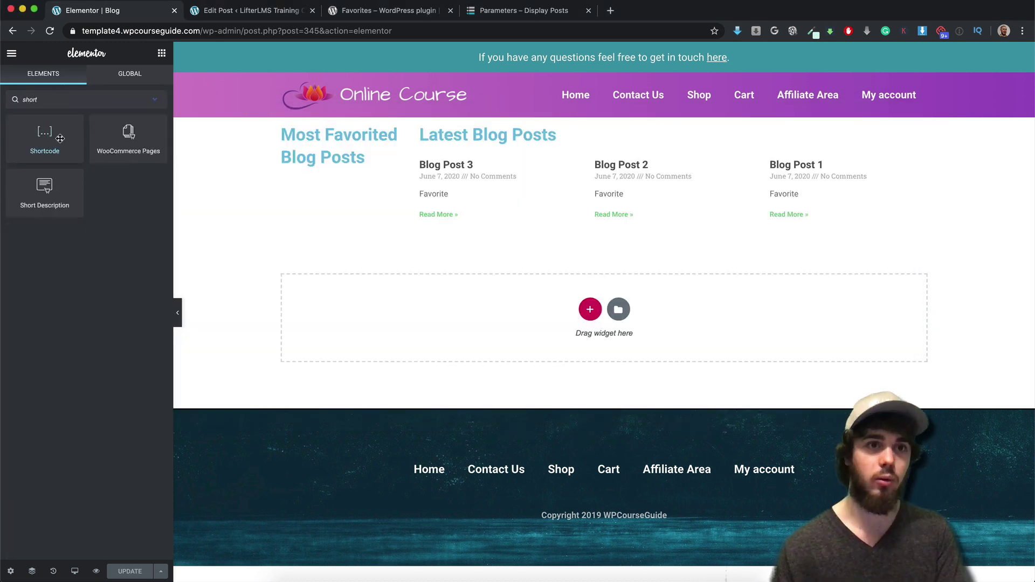
left_click_drag(61, 139, 324, 168)
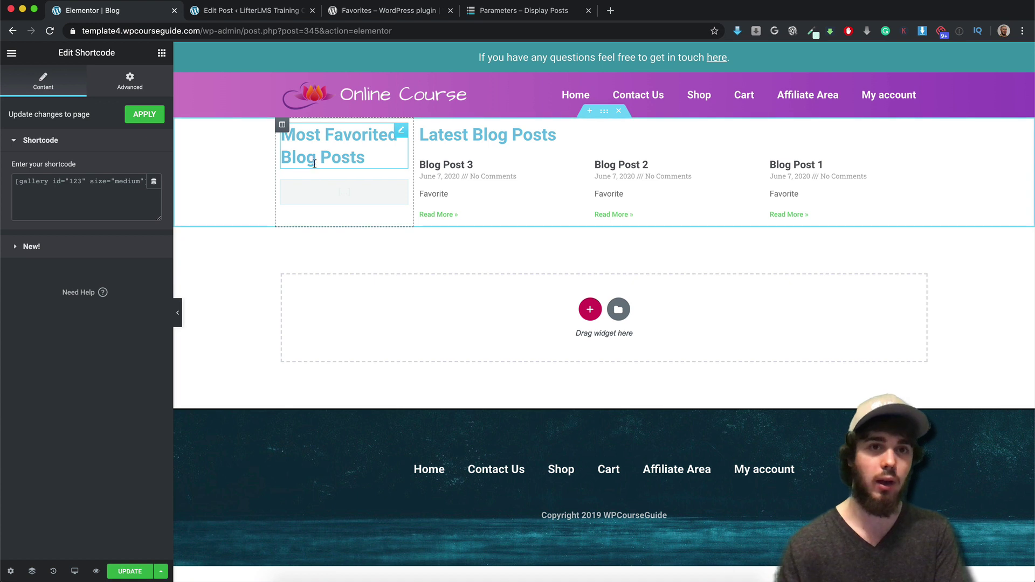
Step: Set the widget's shortcode to [display-posts meta_key="simplefavorites_count" orderby="meta_value_num" order="DESC"] and update the page
left_click(136, 187)
key("ctrl+a")
key("ctrl+v")
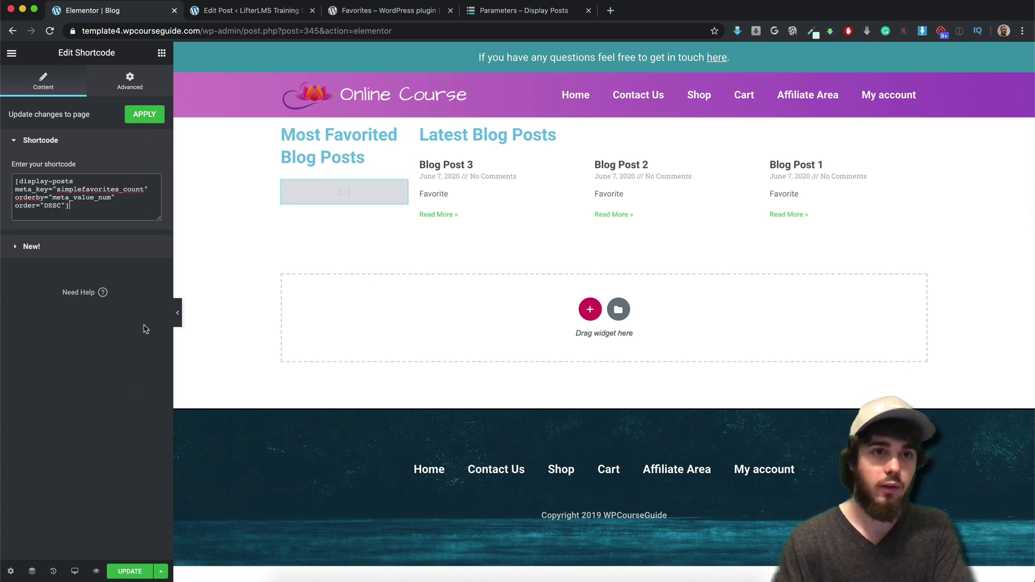
left_click(131, 571)
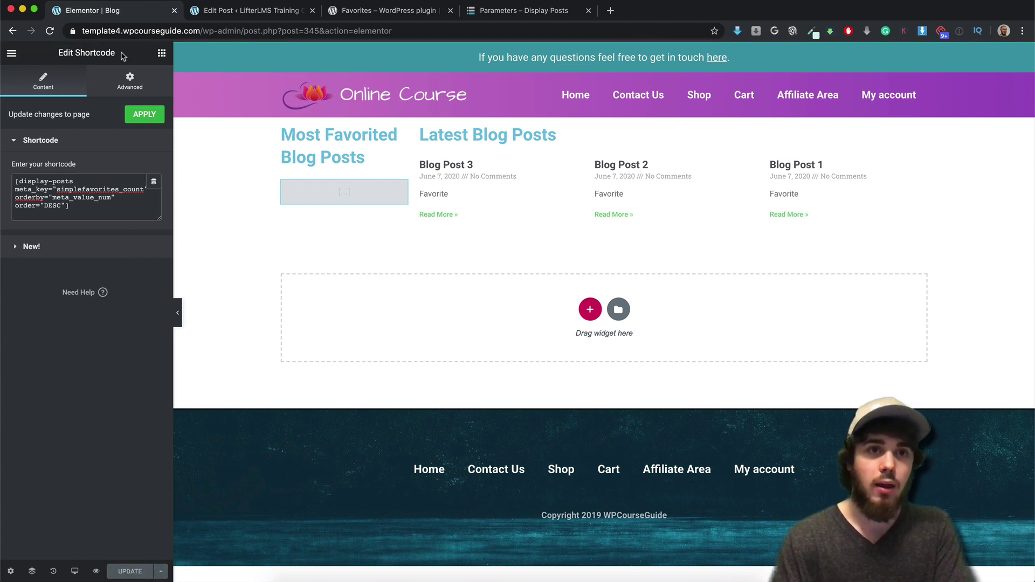
Step: Preview the Blog page, favorite Blog Post 1 from its post page, and return to the preview
left_click(96, 571)
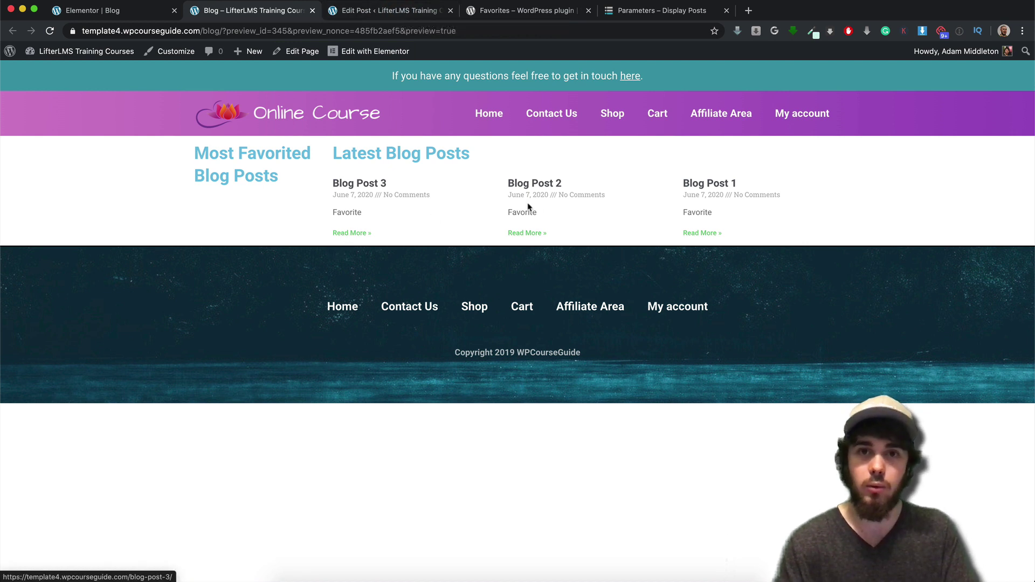
left_click(699, 234)
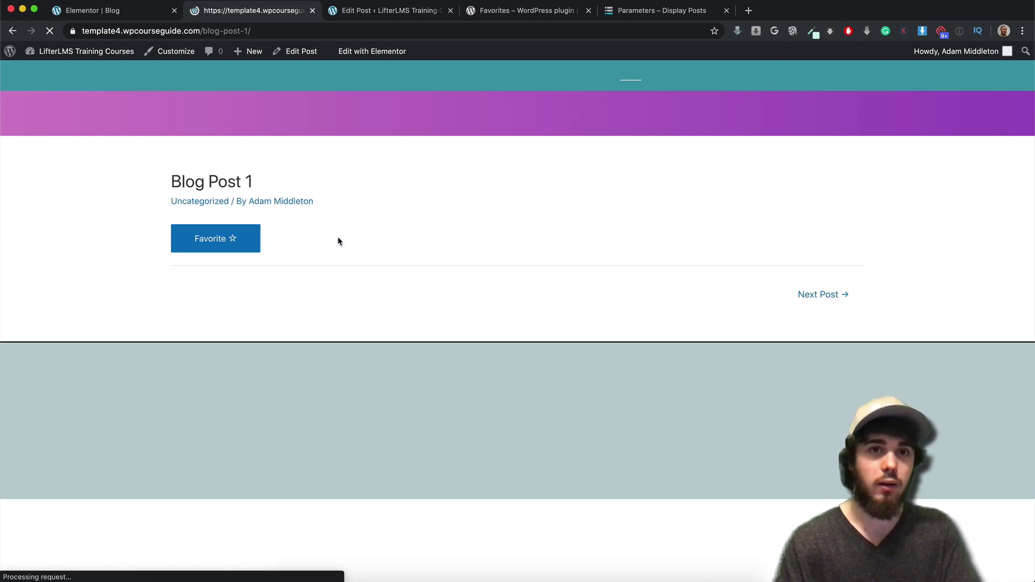
left_click(253, 252)
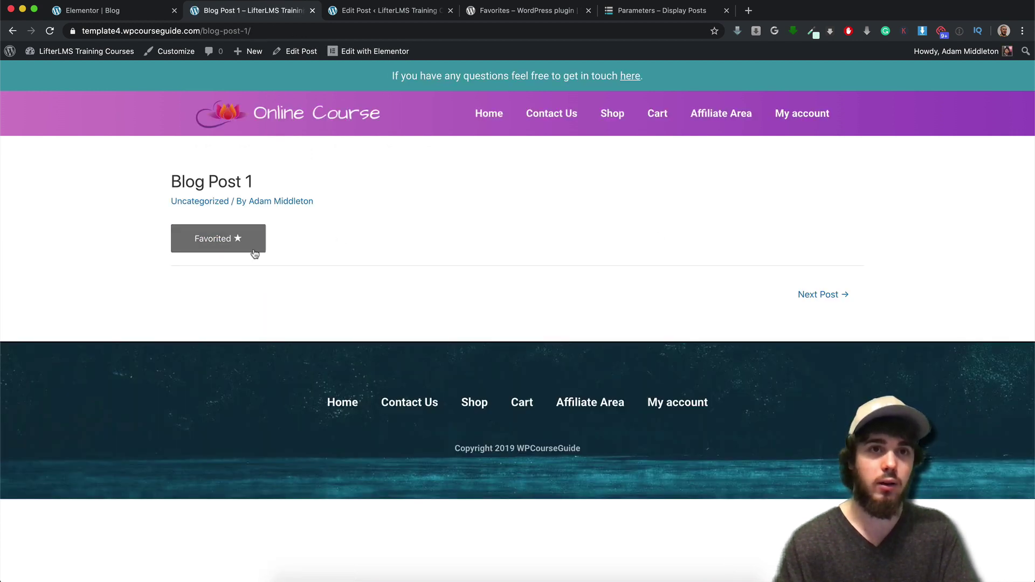
left_click(12, 31)
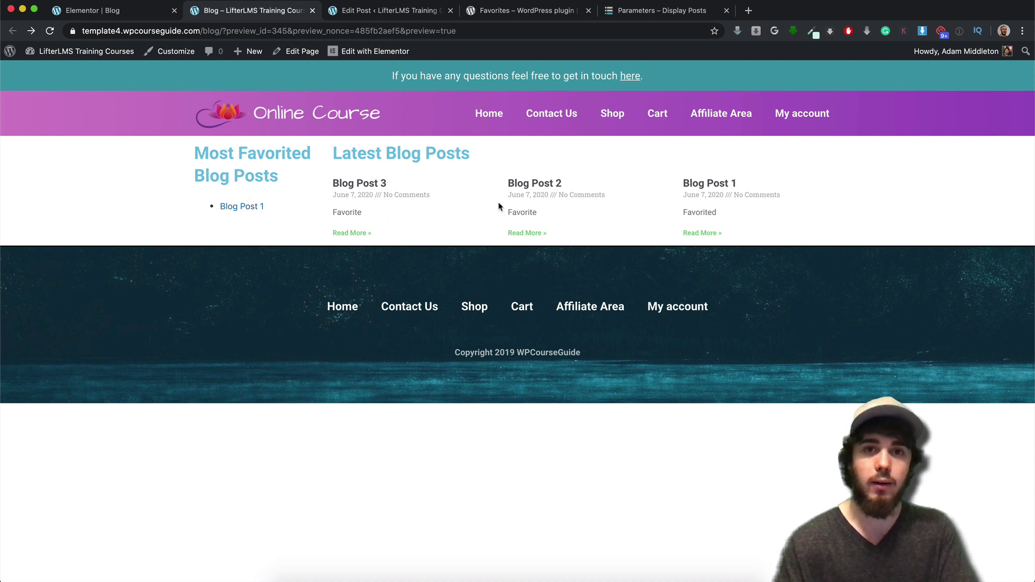
Step: Open Blog Post 2 from the latest posts, favorite it, and return to the refreshed Blog page preview
left_click(529, 234)
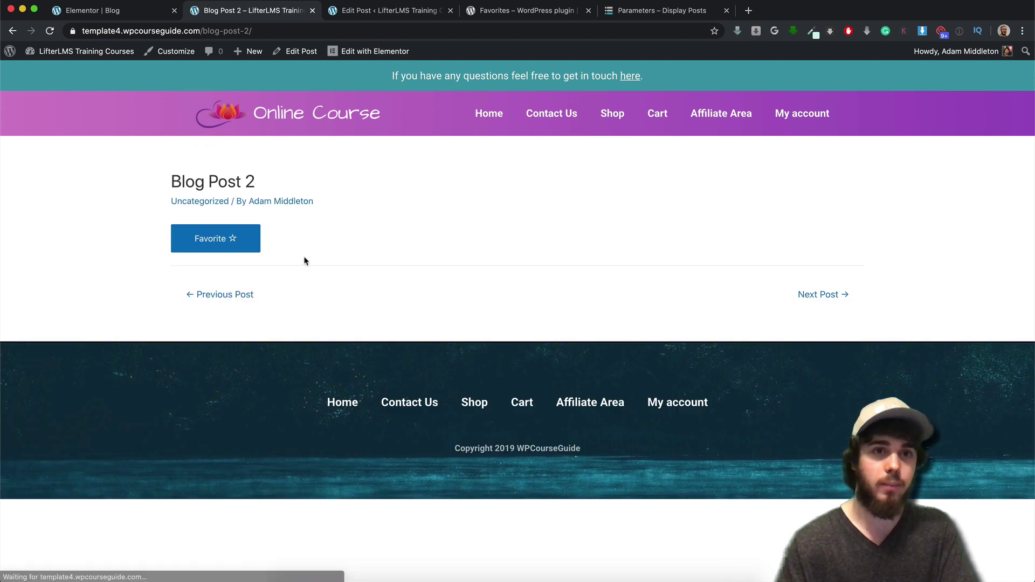
left_click(210, 241)
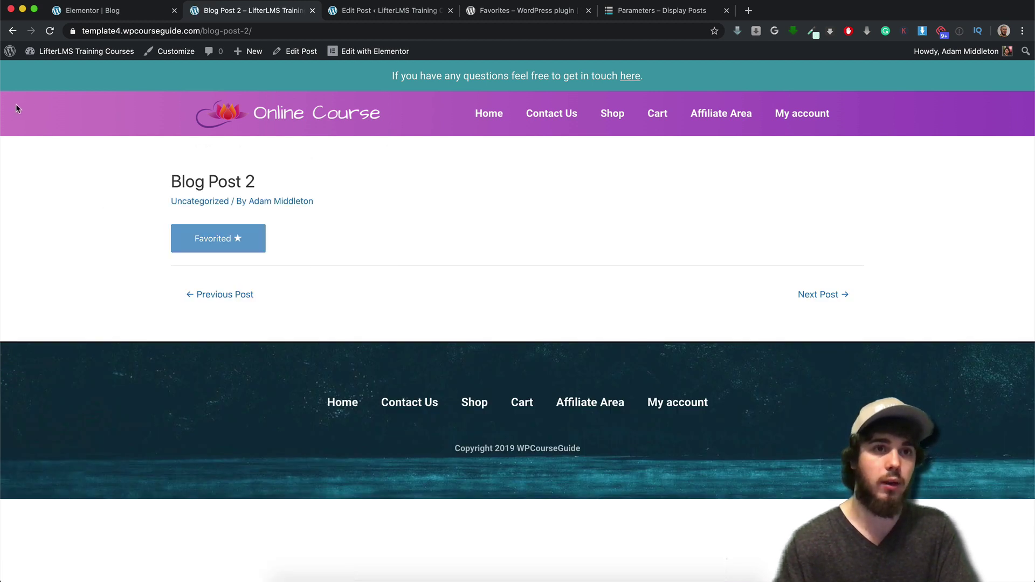
left_click(50, 31)
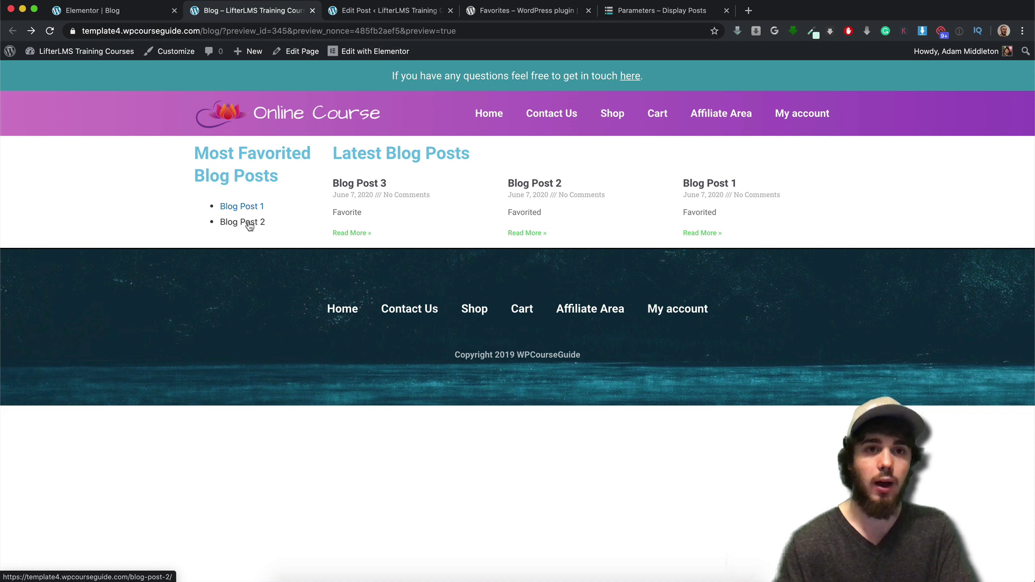
Step: Copy the Blog Post 2 link from the Most Favorited Blog Posts list and open it in a new incognito window
right_click(249, 225)
left_click(278, 297)
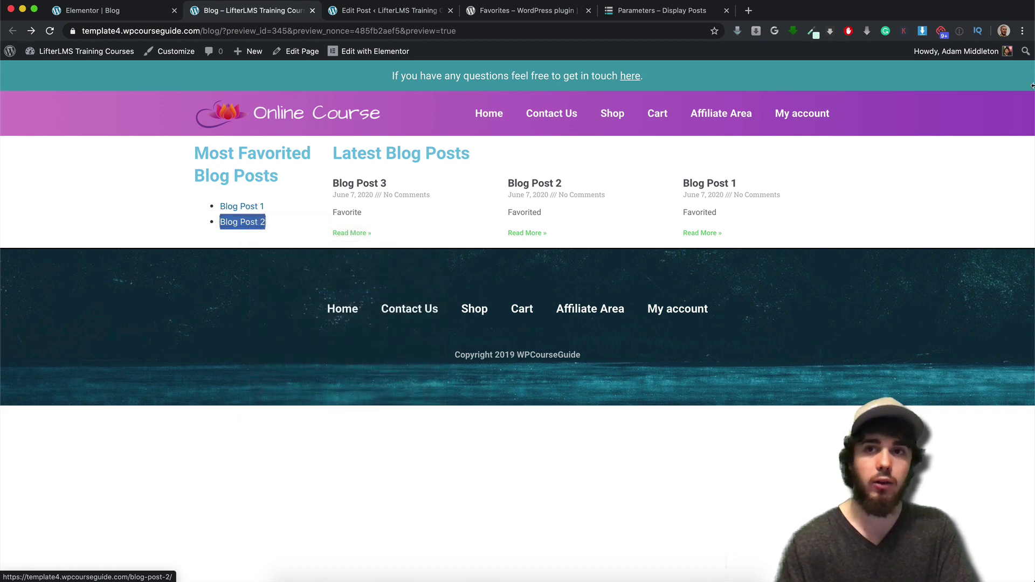
left_click(1022, 32)
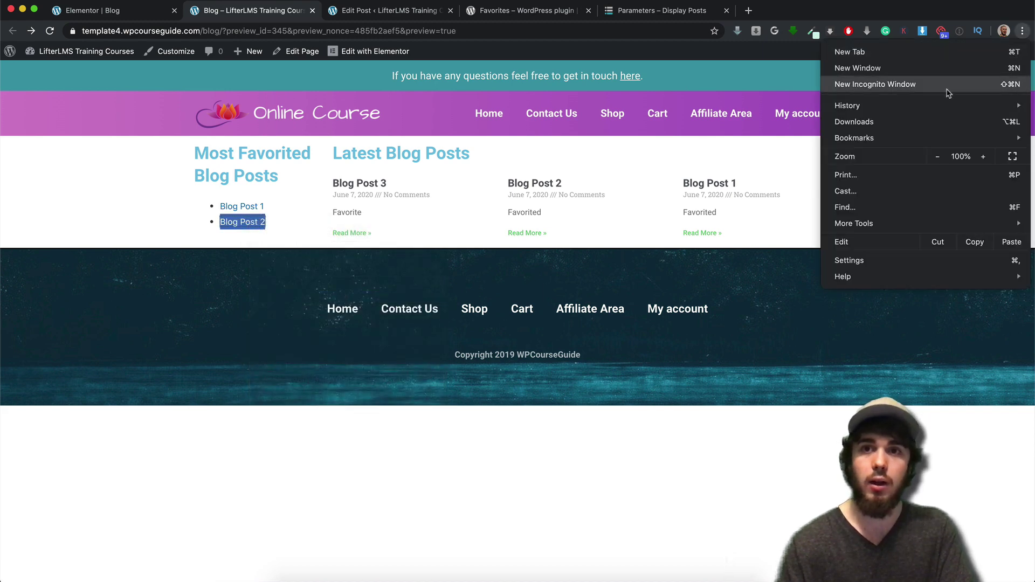
left_click(851, 82)
key("super+v")
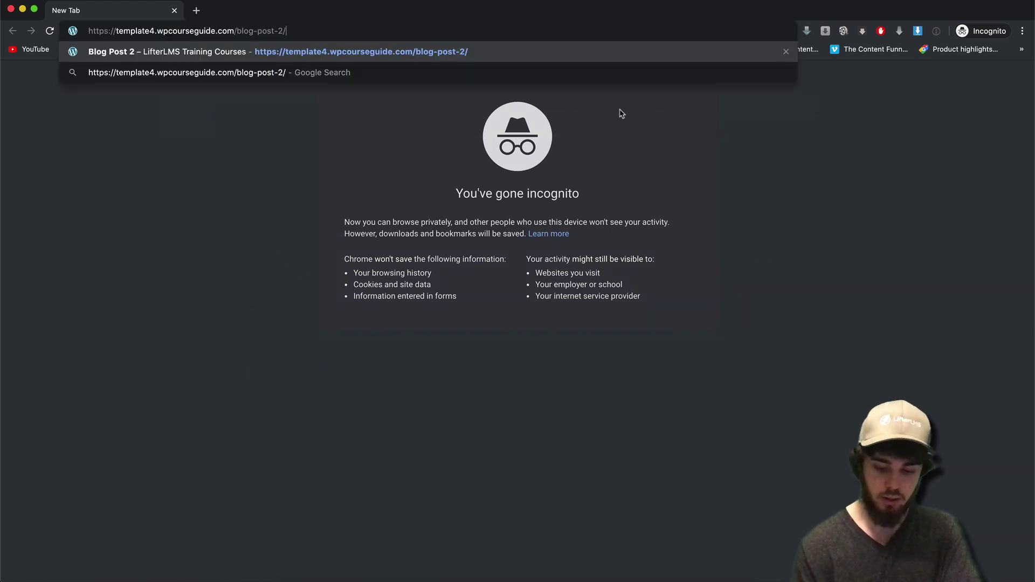
key("Return")
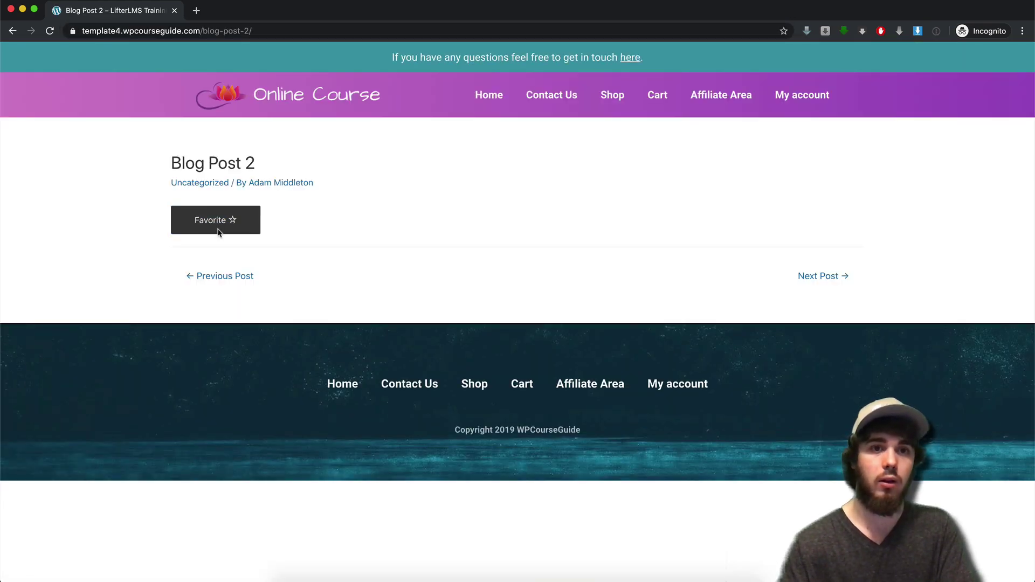
Step: Favorite Blog Post 2 as a logged-out visitor, close the incognito window, and refresh the Blog page preview
left_click(218, 230)
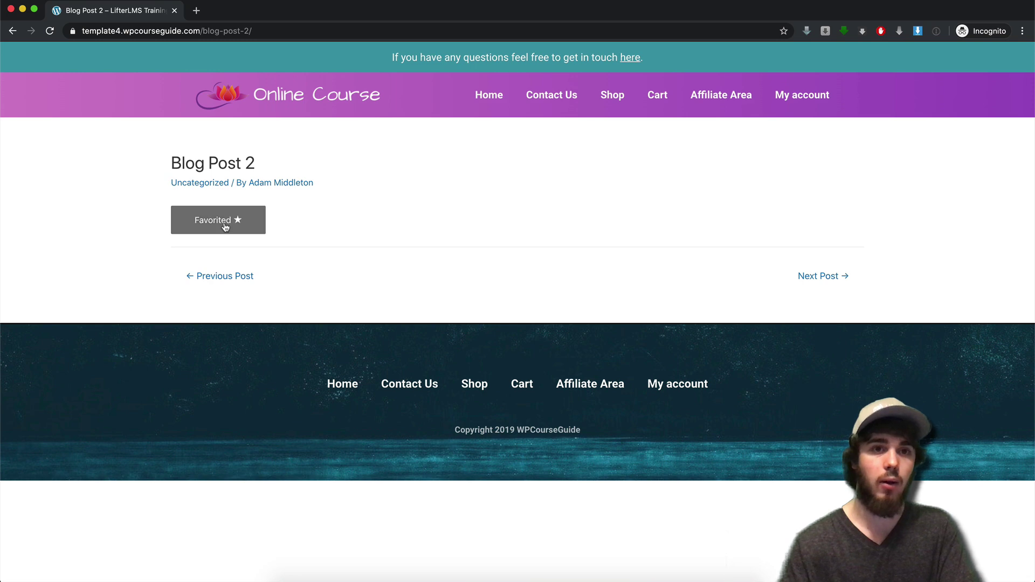
left_click(10, 10)
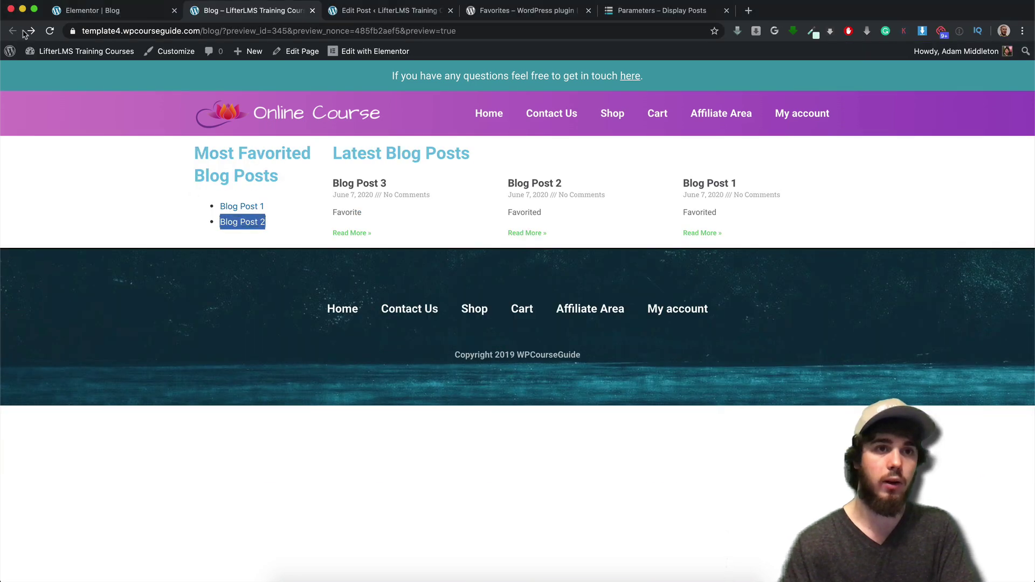
left_click(50, 31)
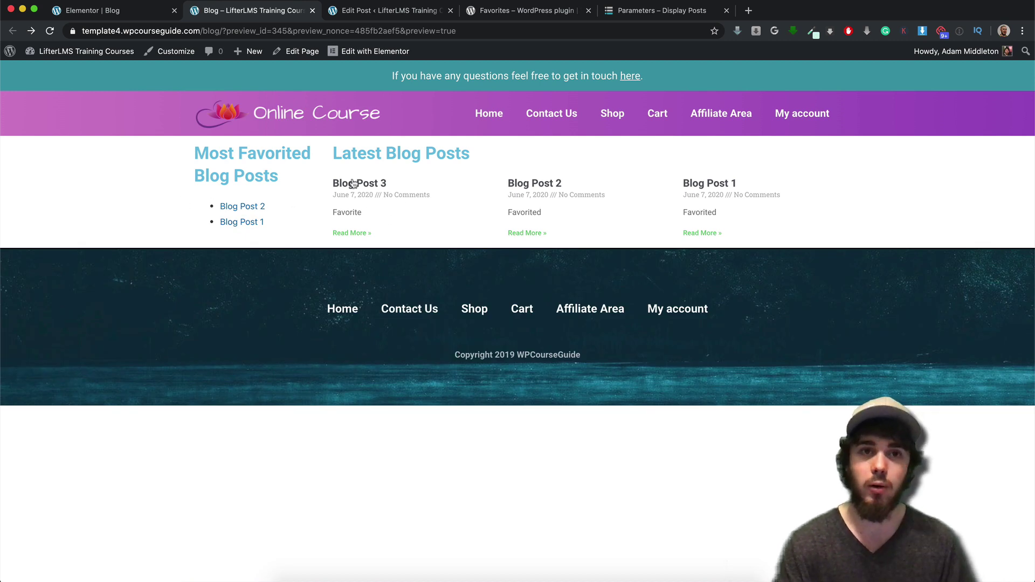
Step: Check each post's Favorites count in the WordPress Posts list and compare it with the Most Favorited Blog Posts order in the preview
left_click(371, 19)
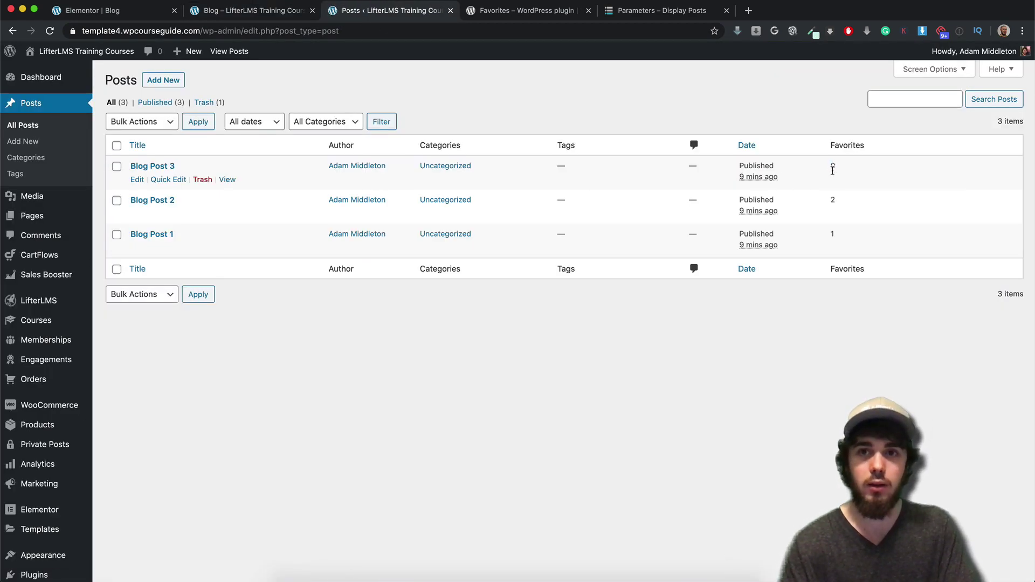
left_click_drag(832, 171, 843, 203)
left_click(837, 205)
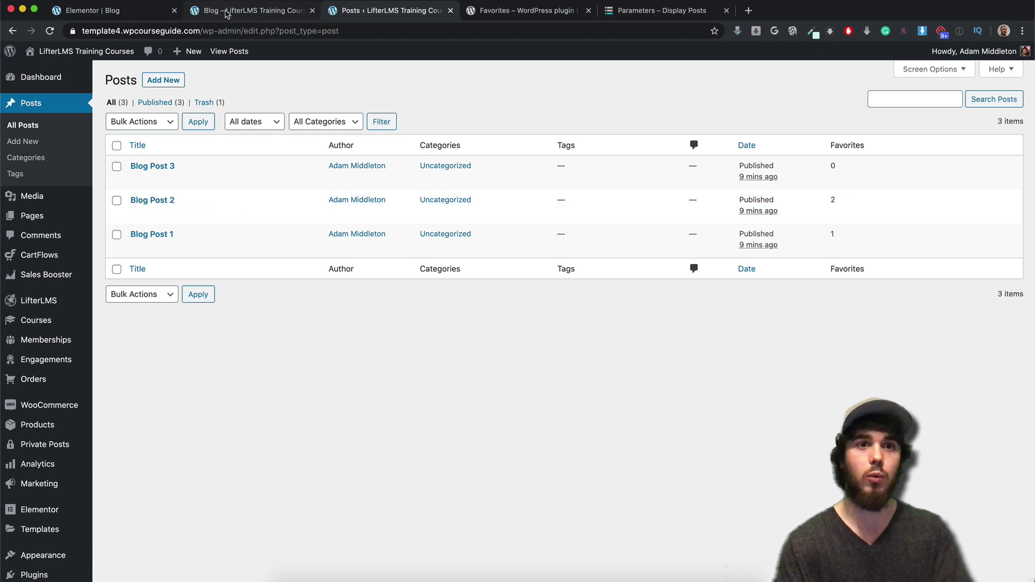
left_click(258, 15)
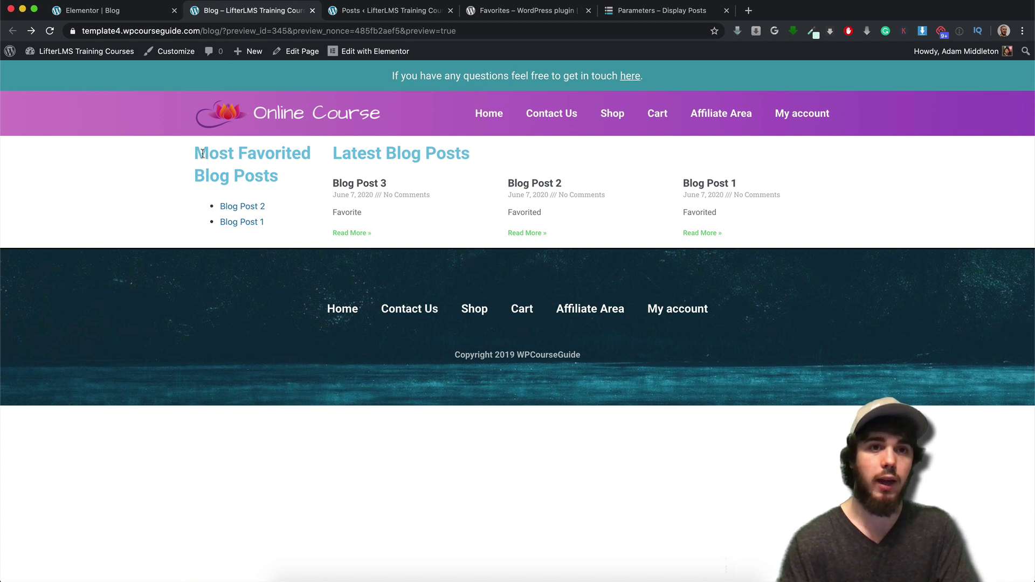
left_click_drag(202, 154, 287, 173)
left_click(294, 172)
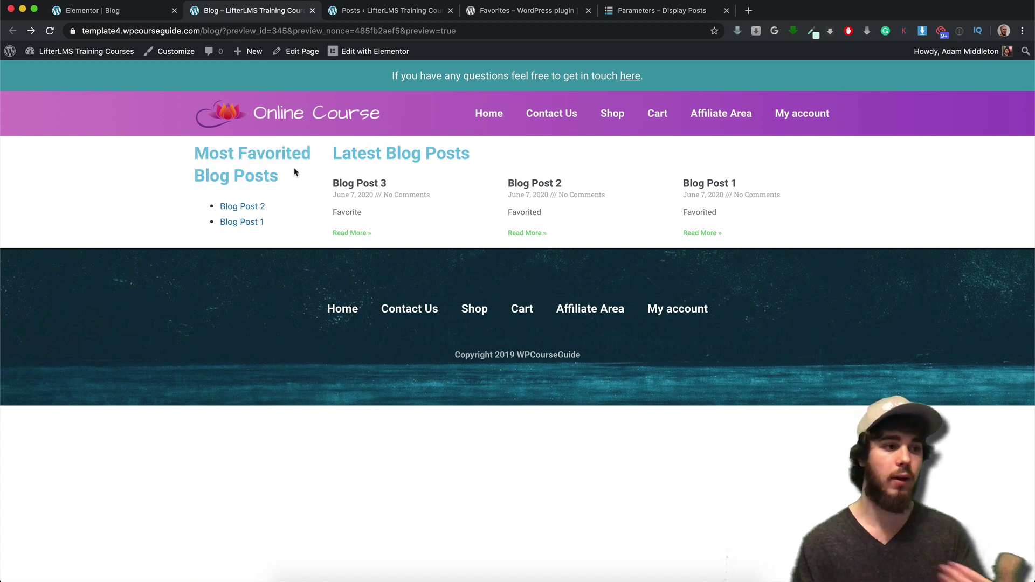